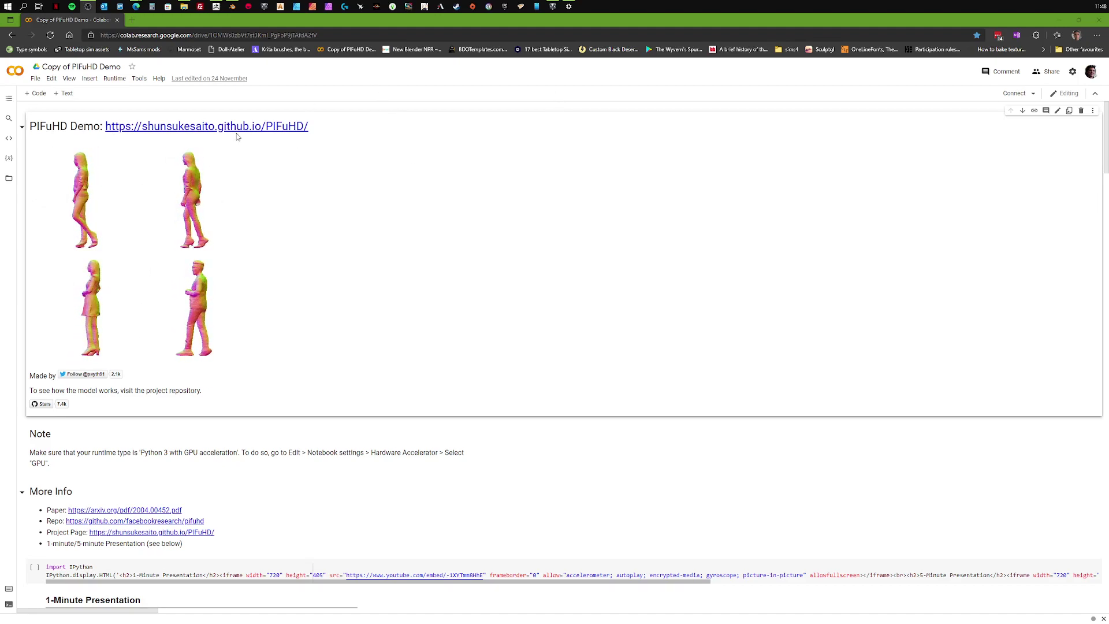
# Bring the Blender scene forward, then orbit and pan to a front view of the figure
pyautogui.scroll(-8, 302, 153)
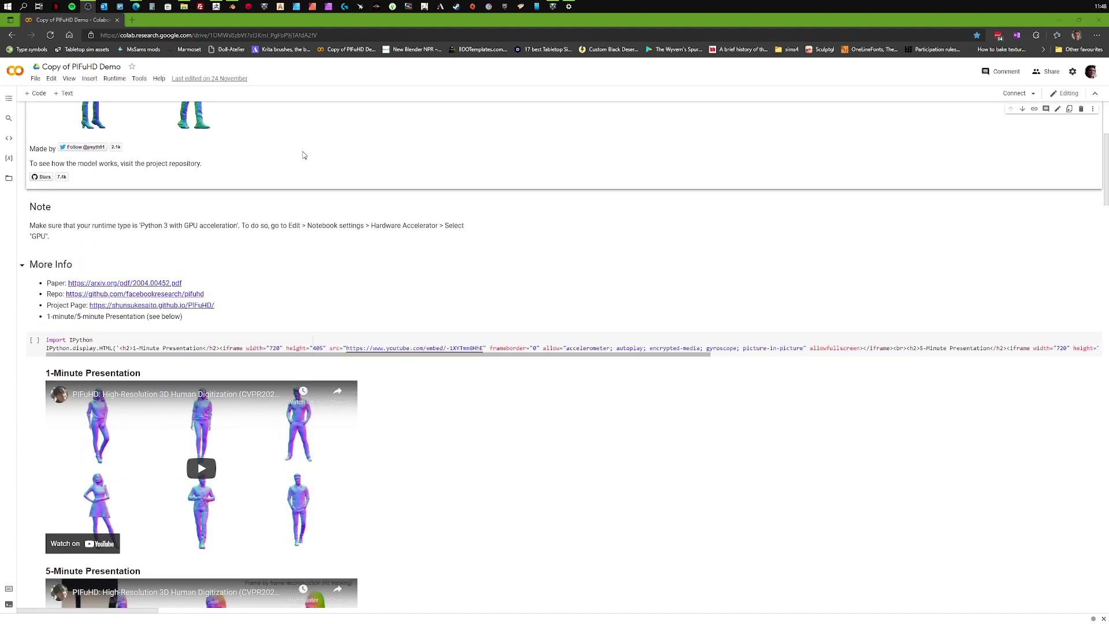
pyautogui.scroll(-3, 306, 150)
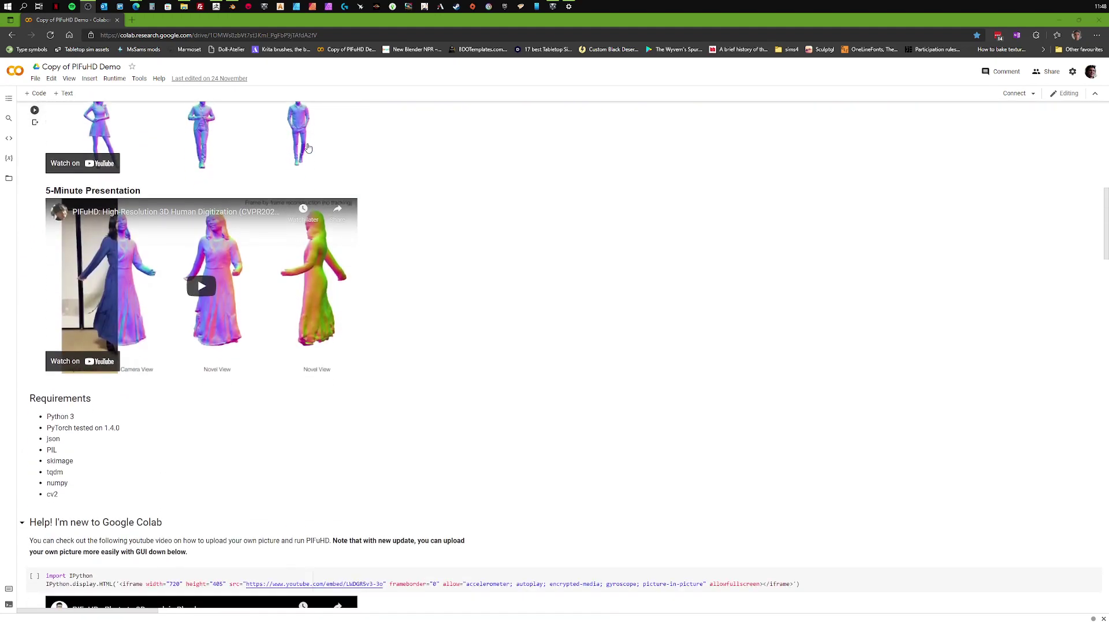
pyautogui.scroll(6, 309, 145)
pyautogui.scroll(5, 310, 146)
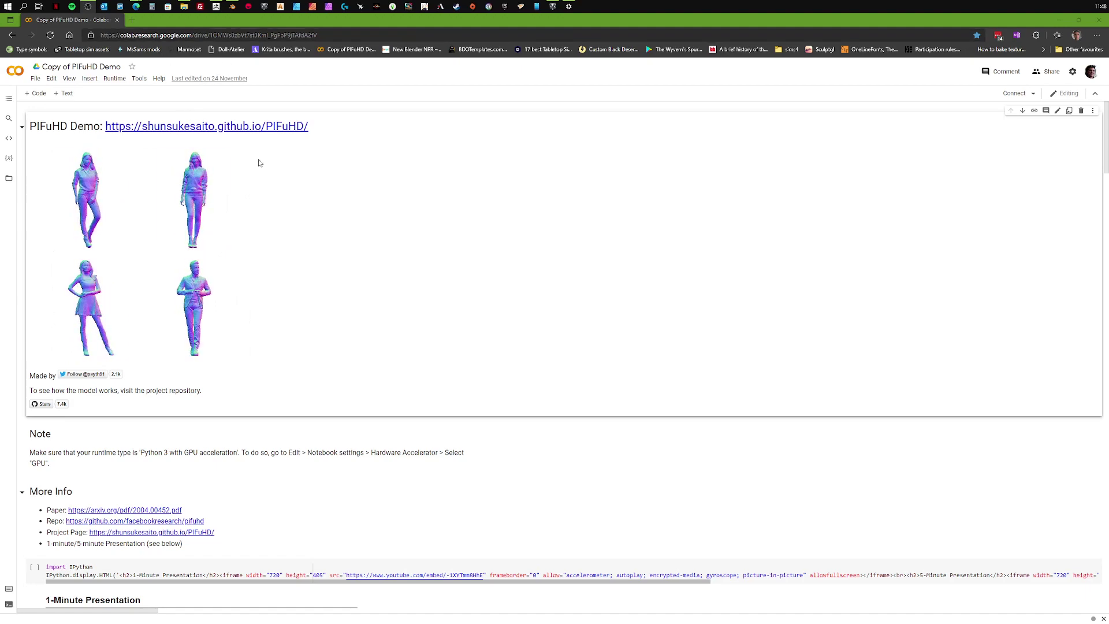
pyautogui.click(233, 11)
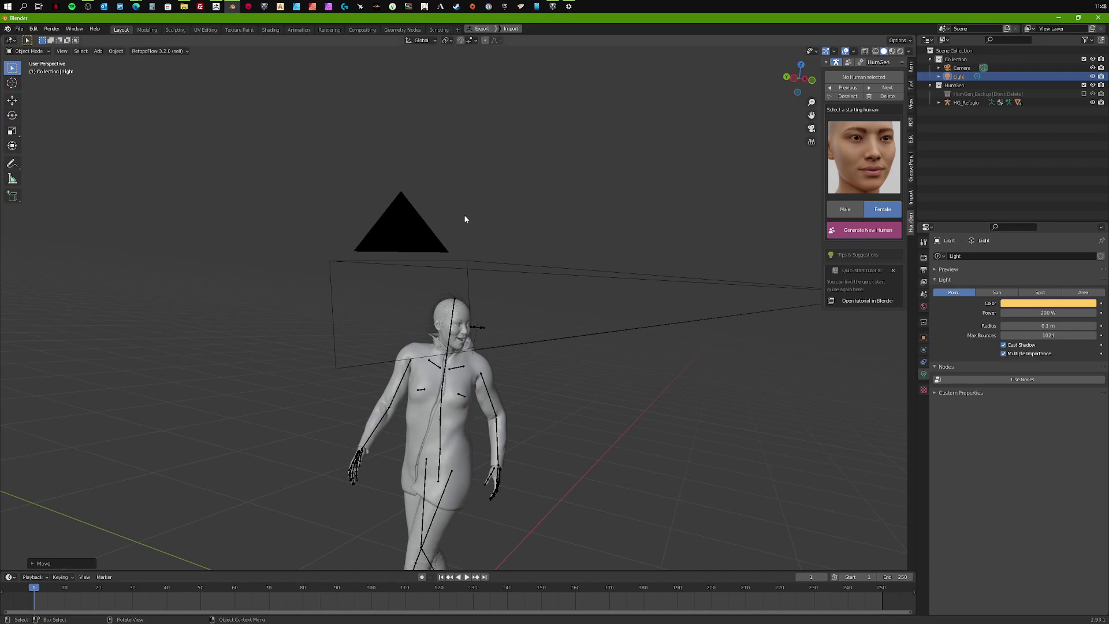
pyautogui.moveTo(437, 339); pyautogui.dragTo(490, 367, button='middle')
pyautogui.moveTo(812, 115); pyautogui.dragTo(556, 248)
pyautogui.moveTo(496, 312)
pyautogui.mouseDown(button='middle')
pyautogui.moveTo(577, 302)
pyautogui.moveTo(480, 308)
pyautogui.moveTo(543, 315)
pyautogui.moveTo(567, 303)
pyautogui.moveTo(508, 292)
pyautogui.mouseUp(button='middle')
# Preview the figure in Material Preview and Rendered shading, then return to Solid shading
pyautogui.click(892, 51)
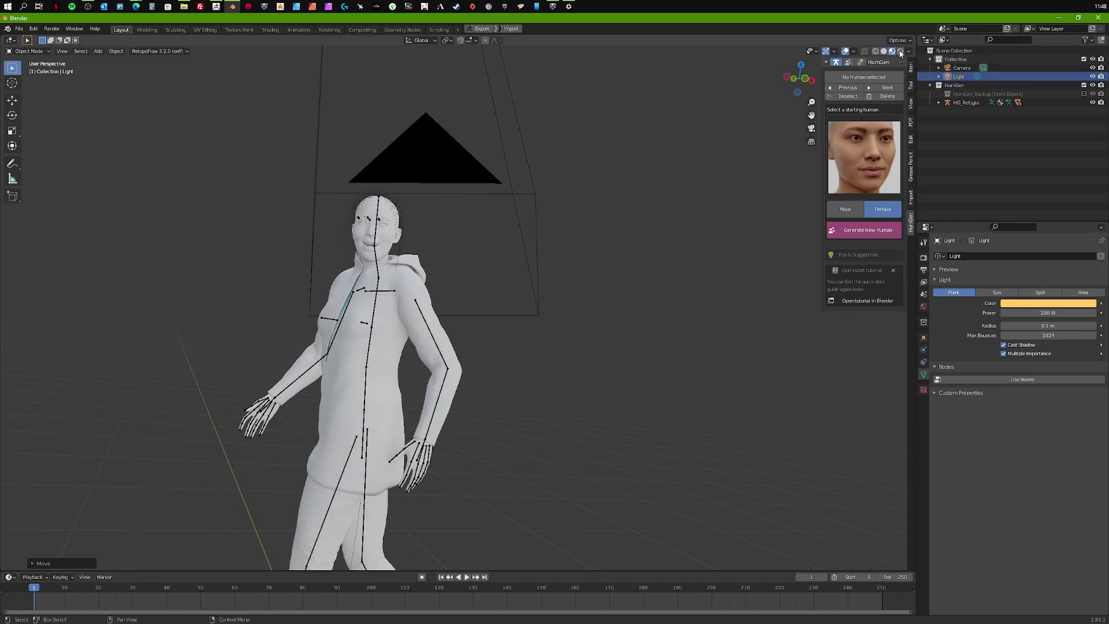
pyautogui.click(900, 51)
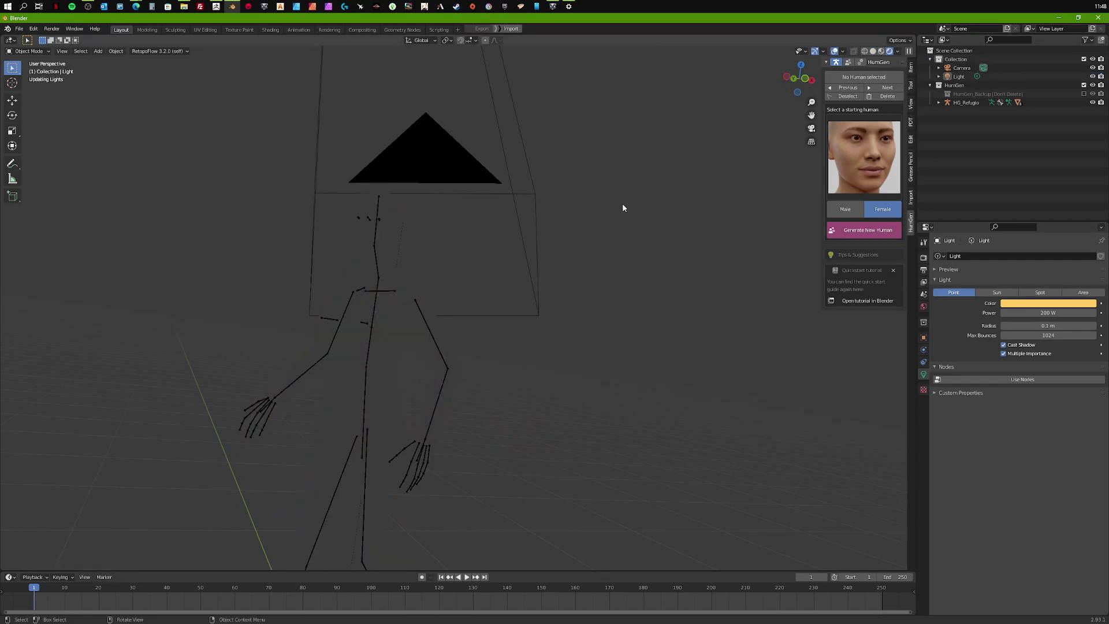
pyautogui.moveTo(625, 207); pyautogui.dragTo(654, 211, button='middle')
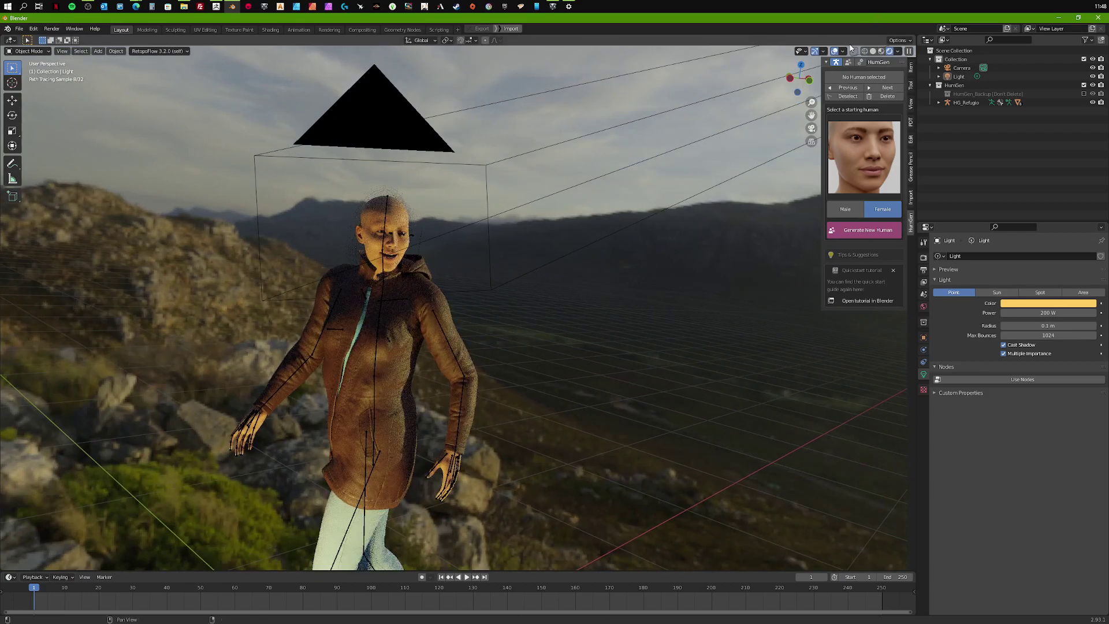
pyautogui.click(874, 51)
pyautogui.moveTo(579, 153)
pyautogui.mouseDown(button='middle')
pyautogui.moveTo(504, 119)
pyautogui.moveTo(556, 122)
pyautogui.mouseUp(button='middle')
# Bring DesignDoll forward and orbit around the five posed dolls, chair, sword and staff
pyautogui.click(552, 7)
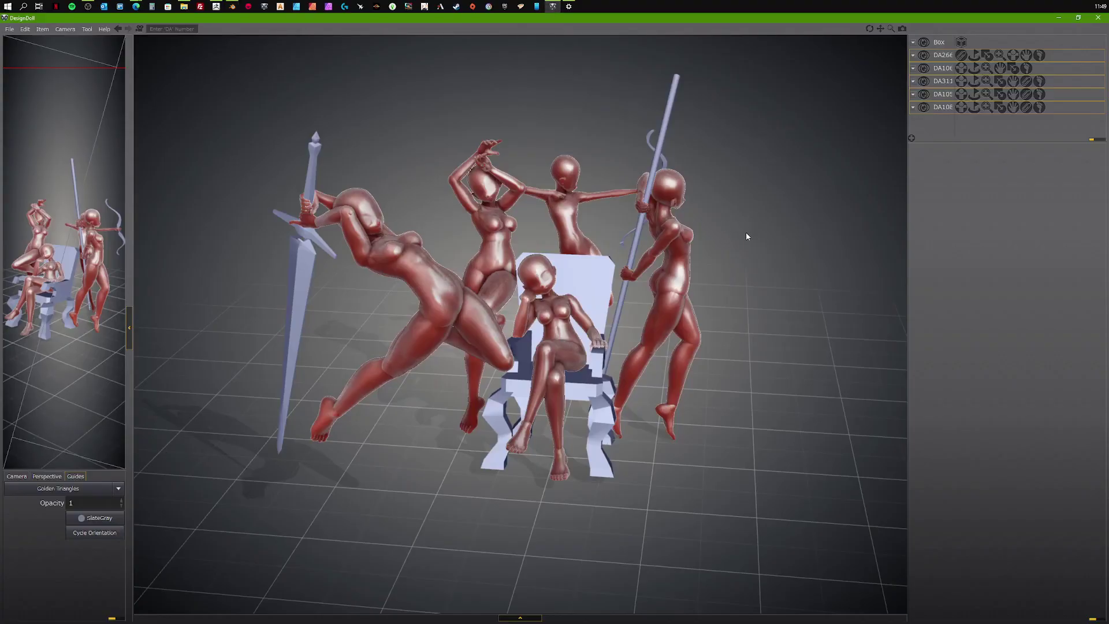
pyautogui.moveTo(764, 283)
pyautogui.mouseDown(button='right')
pyautogui.moveTo(730, 274)
pyautogui.moveTo(733, 249)
pyautogui.moveTo(688, 267)
pyautogui.moveTo(745, 260)
pyautogui.moveTo(775, 275)
pyautogui.mouseUp(button='right')
pyautogui.moveTo(680, 251)
pyautogui.mouseDown(button='right')
pyautogui.moveTo(736, 268)
pyautogui.moveTo(711, 265)
pyautogui.moveTo(698, 288)
pyautogui.moveTo(772, 260)
pyautogui.mouseUp(button='right')
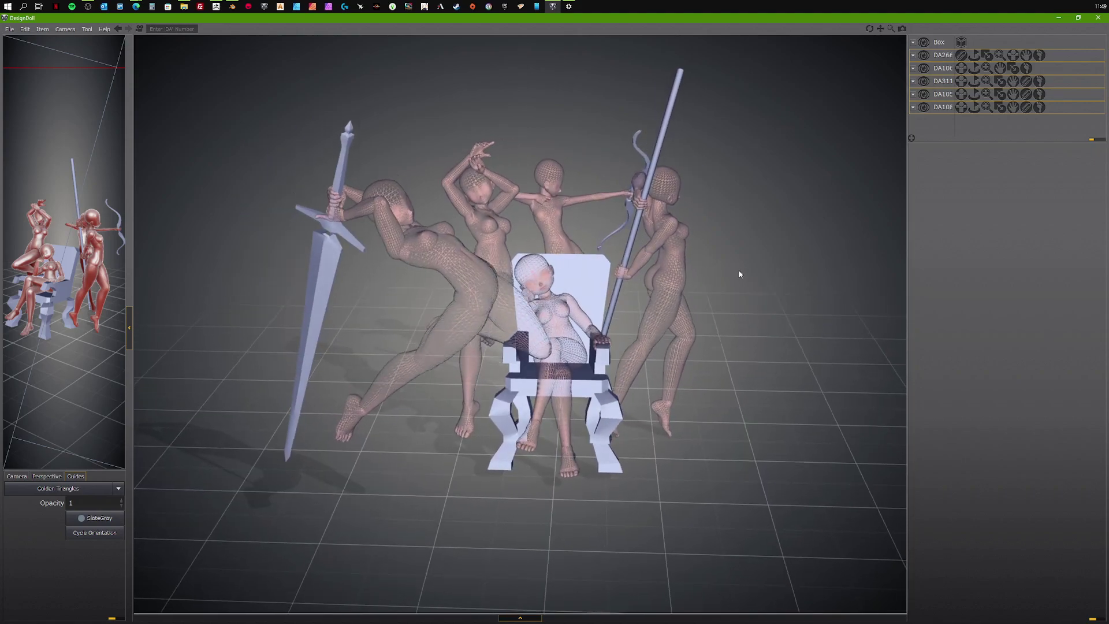
pyautogui.moveTo(740, 269); pyautogui.dragTo(726, 279, button='right')
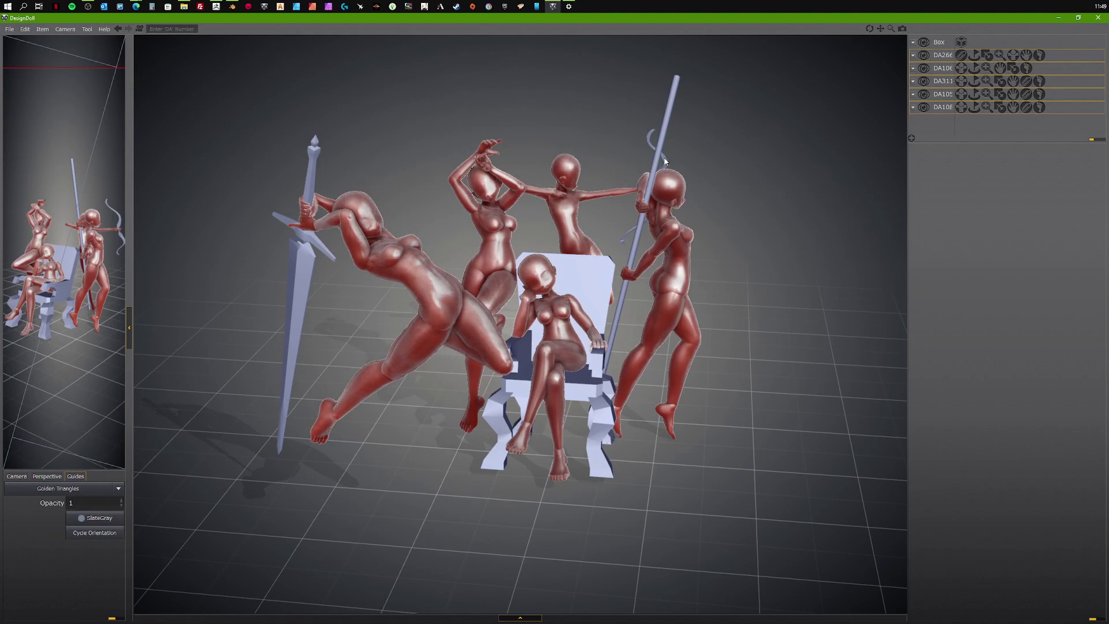
pyautogui.moveTo(673, 255); pyautogui.dragTo(715, 255, button='right')
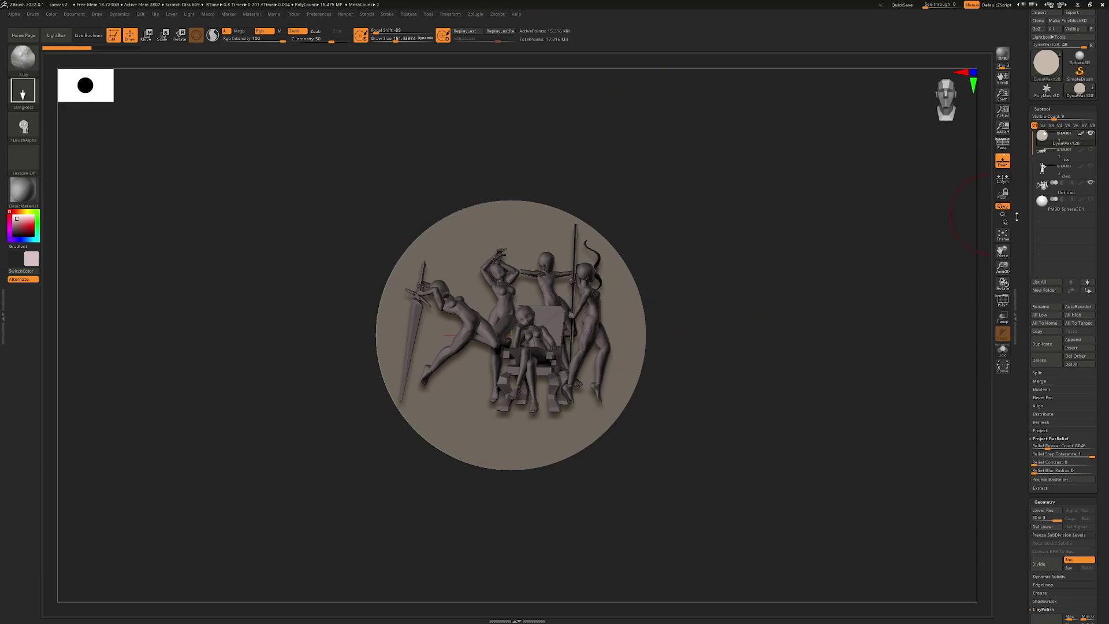
pyautogui.press('f')
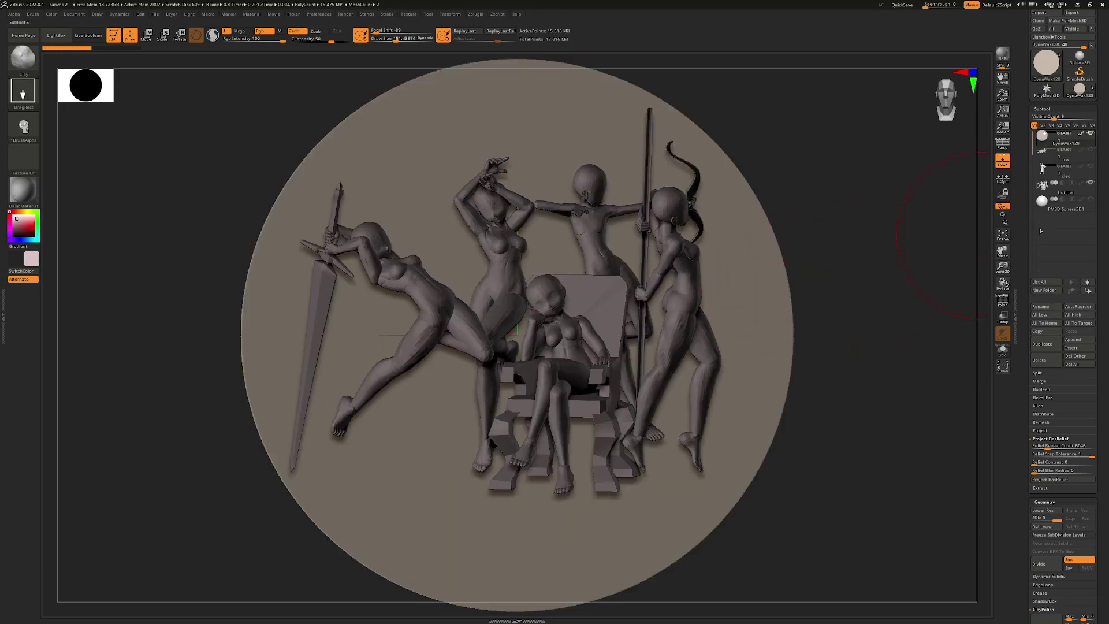
pyautogui.moveTo(1003, 267); pyautogui.dragTo(860, 302)
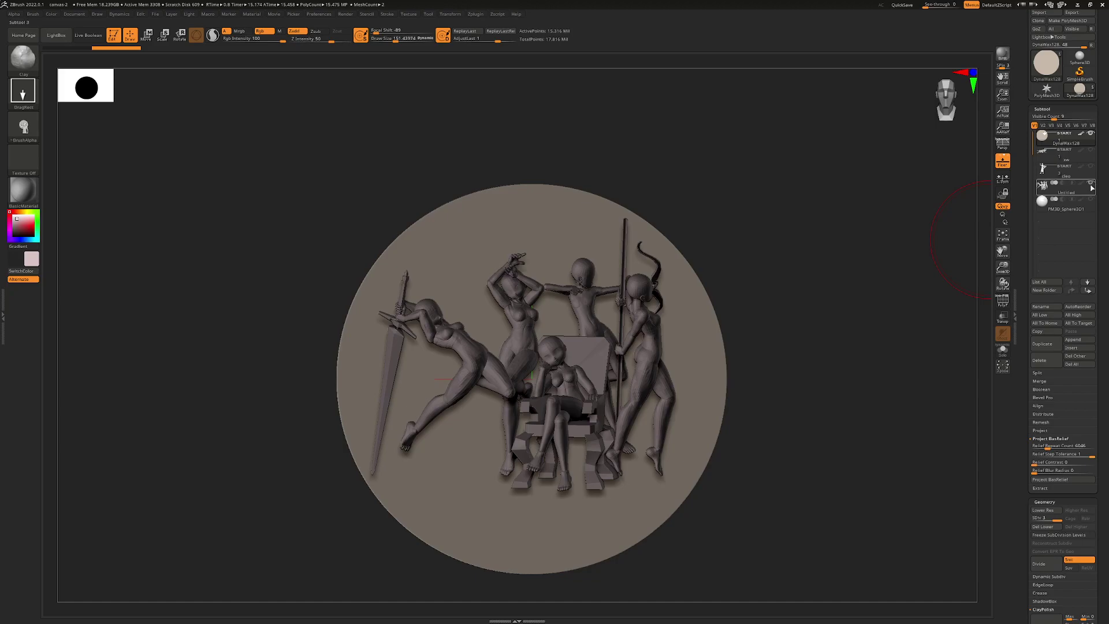
# Hide the Untitled figure subtool, then frame the bas-relief disc and tilt it into perspective
pyautogui.click(1089, 185)
pyautogui.moveTo(822, 308); pyautogui.dragTo(834, 300)
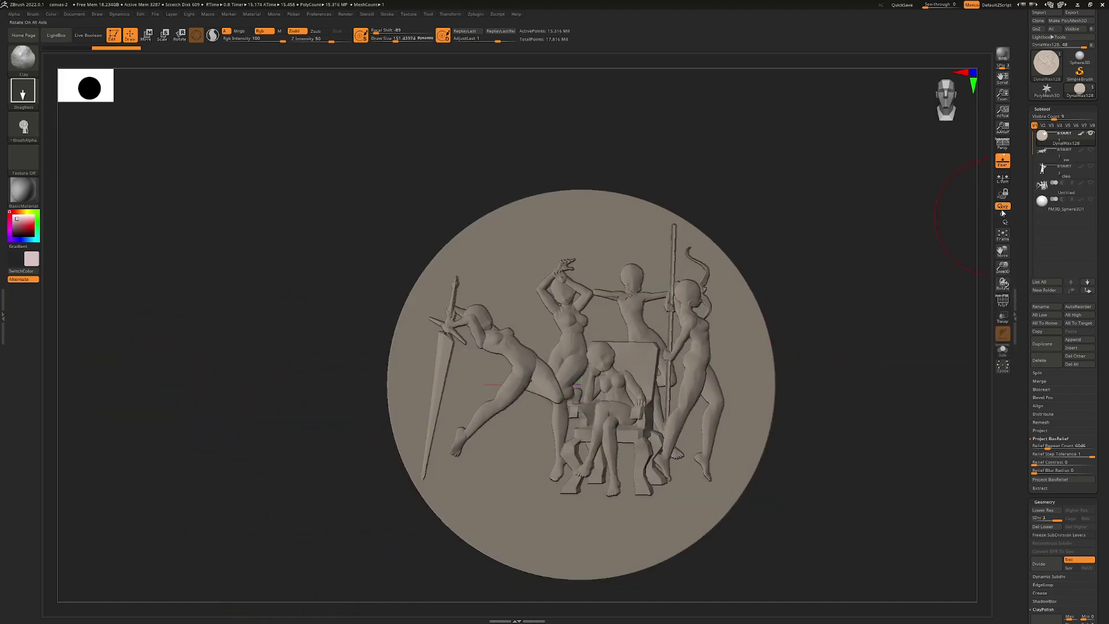
pyautogui.click(1003, 234)
pyautogui.moveTo(890, 275)
pyautogui.mouseDown()
pyautogui.moveTo(893, 206)
pyautogui.moveTo(894, 268)
pyautogui.moveTo(877, 307)
pyautogui.moveTo(878, 265)
pyautogui.moveTo(899, 270)
pyautogui.moveTo(864, 250)
pyautogui.moveTo(854, 227)
pyautogui.moveTo(837, 250)
pyautogui.moveTo(873, 216)
pyautogui.moveTo(879, 249)
pyautogui.mouseUp()
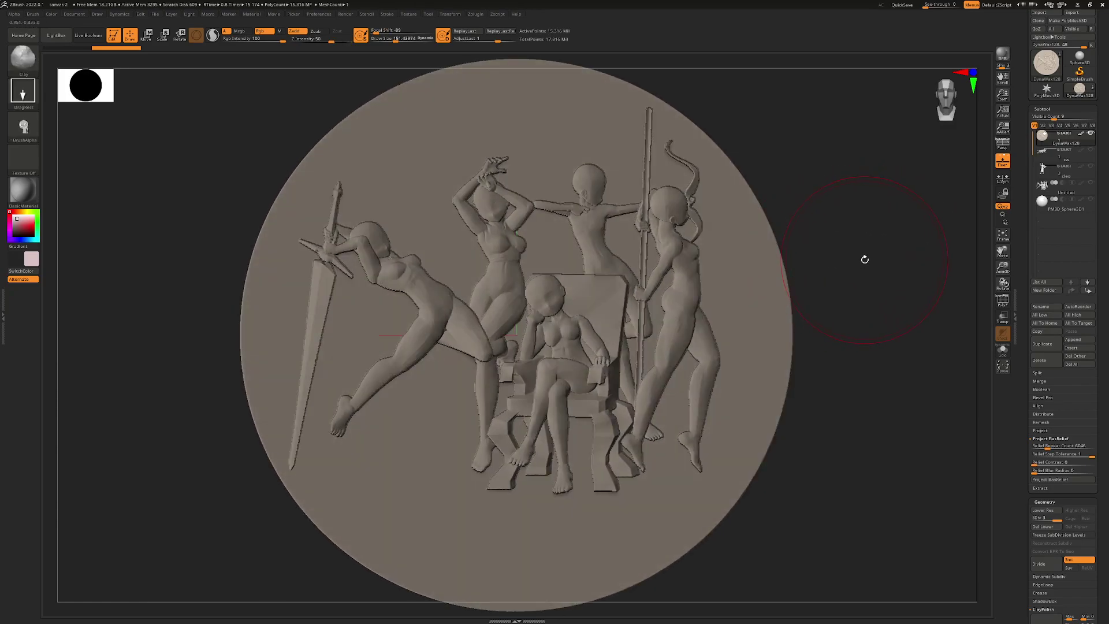
pyautogui.click(1047, 446)
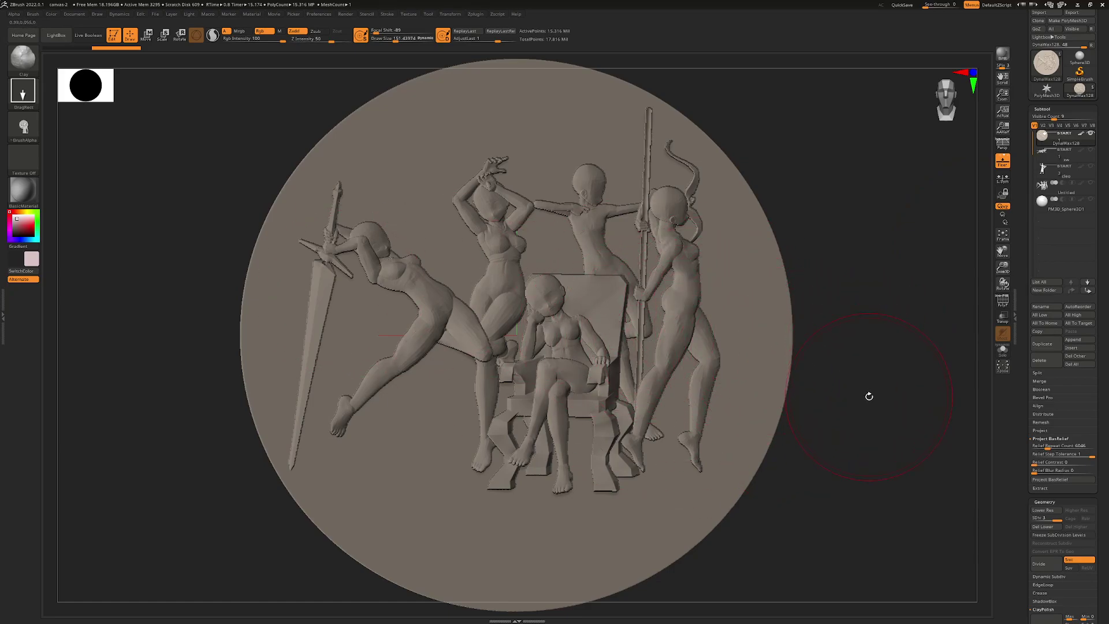
pyautogui.click(1063, 454)
pyautogui.moveTo(866, 399)
pyautogui.mouseDown()
pyautogui.moveTo(867, 344)
pyautogui.moveTo(872, 389)
pyautogui.mouseUp()
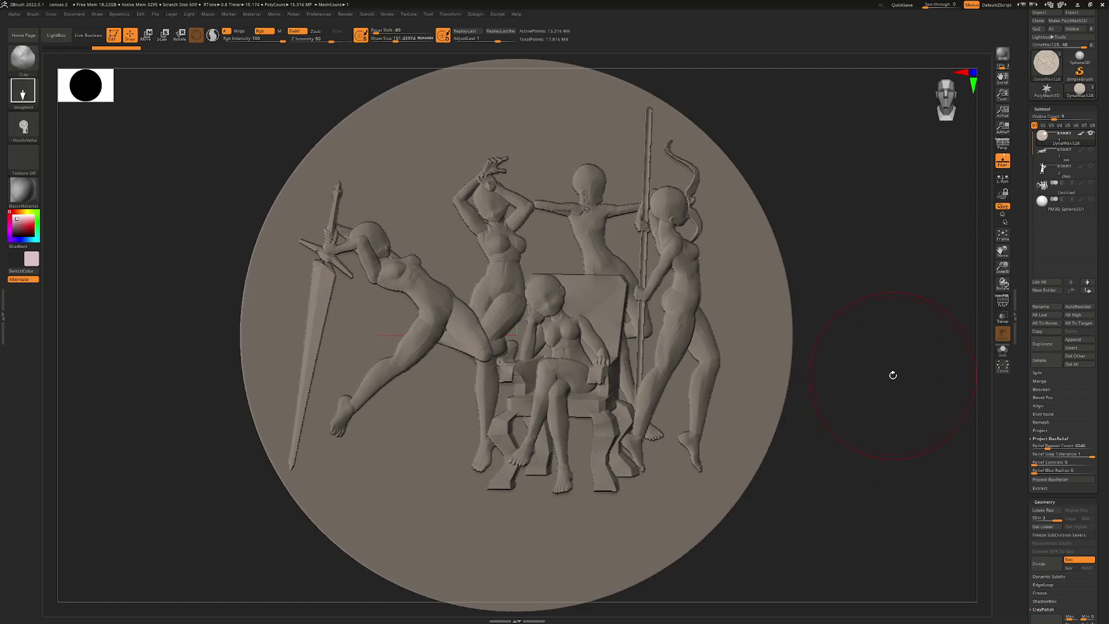
pyautogui.click(1043, 463)
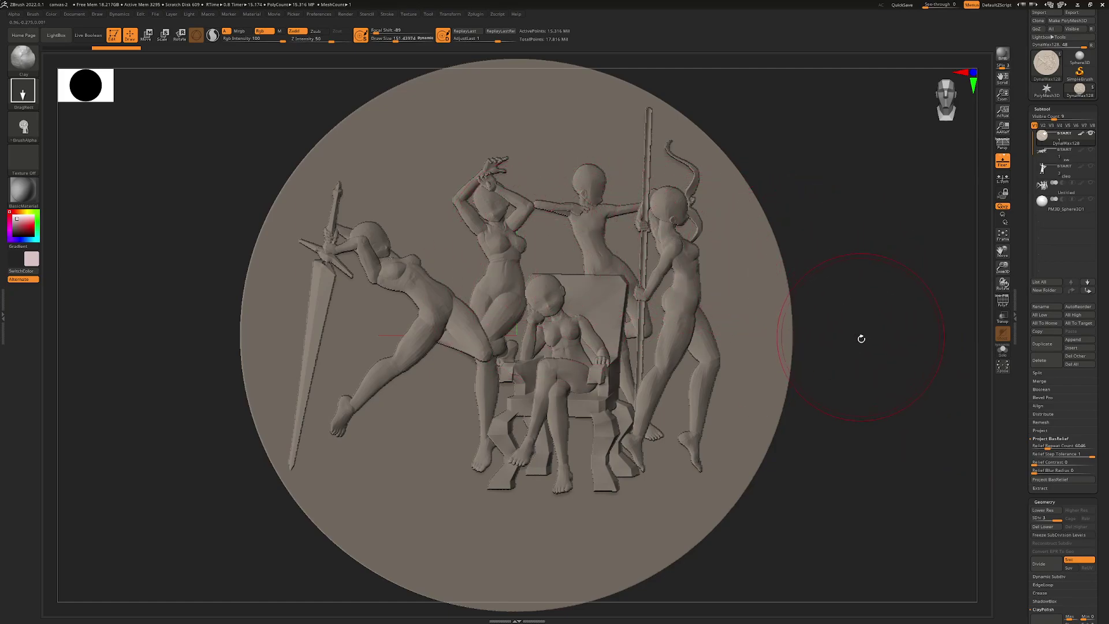
pyautogui.moveTo(861, 339)
pyautogui.mouseDown()
pyautogui.moveTo(867, 321)
pyautogui.moveTo(849, 290)
pyautogui.moveTo(866, 295)
pyautogui.moveTo(855, 266)
pyautogui.moveTo(867, 253)
pyautogui.moveTo(871, 338)
pyautogui.mouseUp()
pyautogui.click(1051, 469)
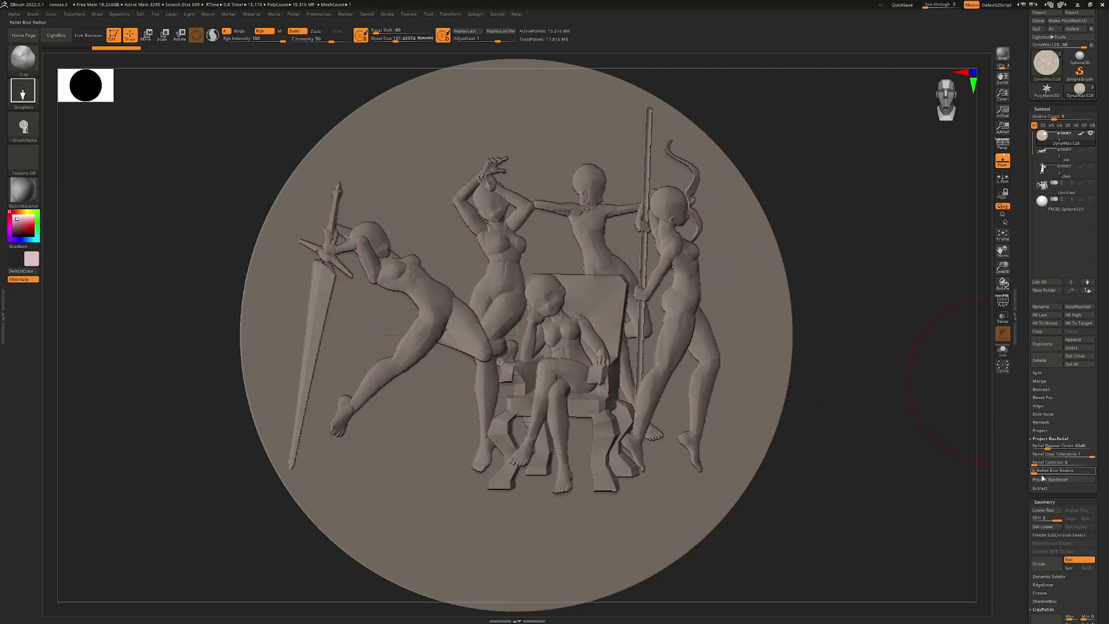
pyautogui.press('Return')
pyautogui.moveTo(818, 284)
pyautogui.mouseDown()
pyautogui.moveTo(822, 250)
pyautogui.moveTo(804, 211)
pyautogui.moveTo(830, 299)
pyautogui.mouseUp()
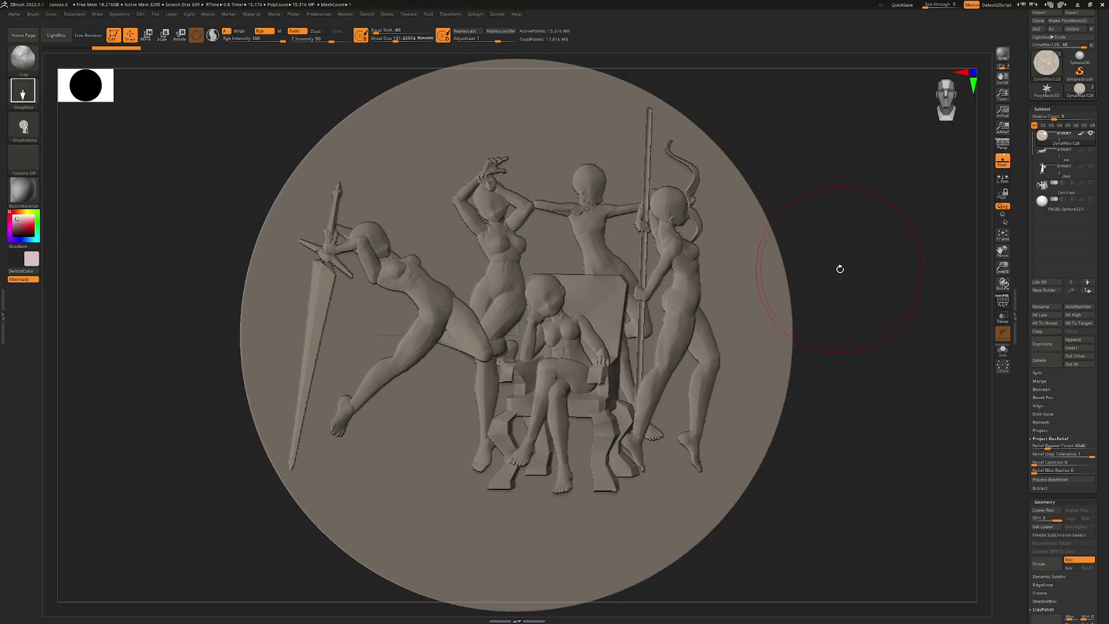
# Undo the disc relief, show the figures, make the ZBasRelief04 alpha and show the sphere
pyautogui.hotkey('ctrl', 'z')
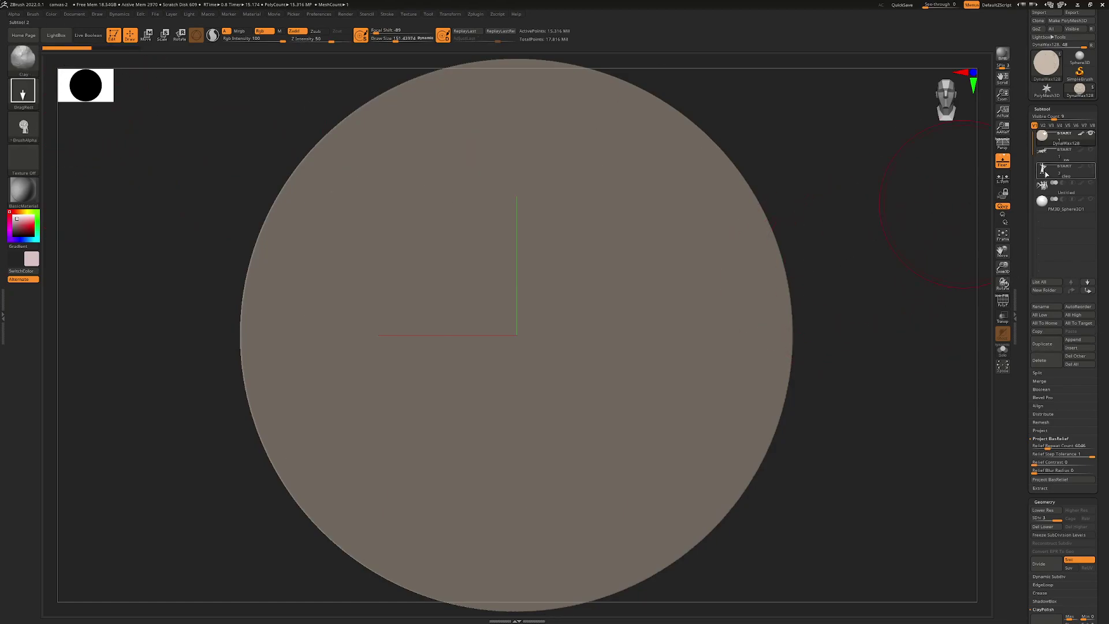
pyautogui.click(1092, 184)
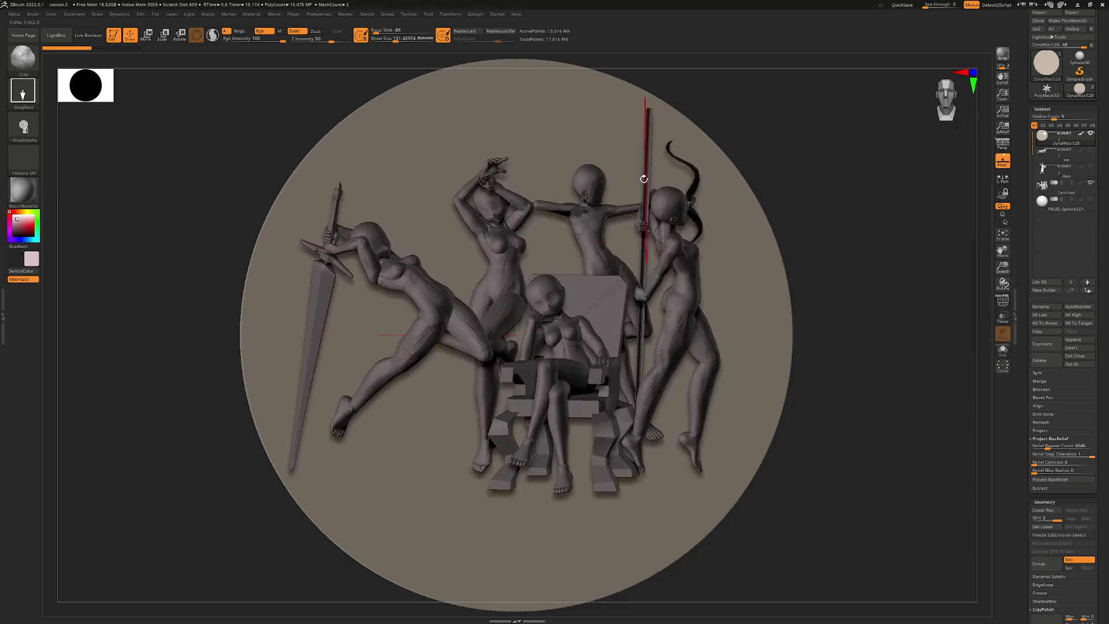
pyautogui.click(14, 15)
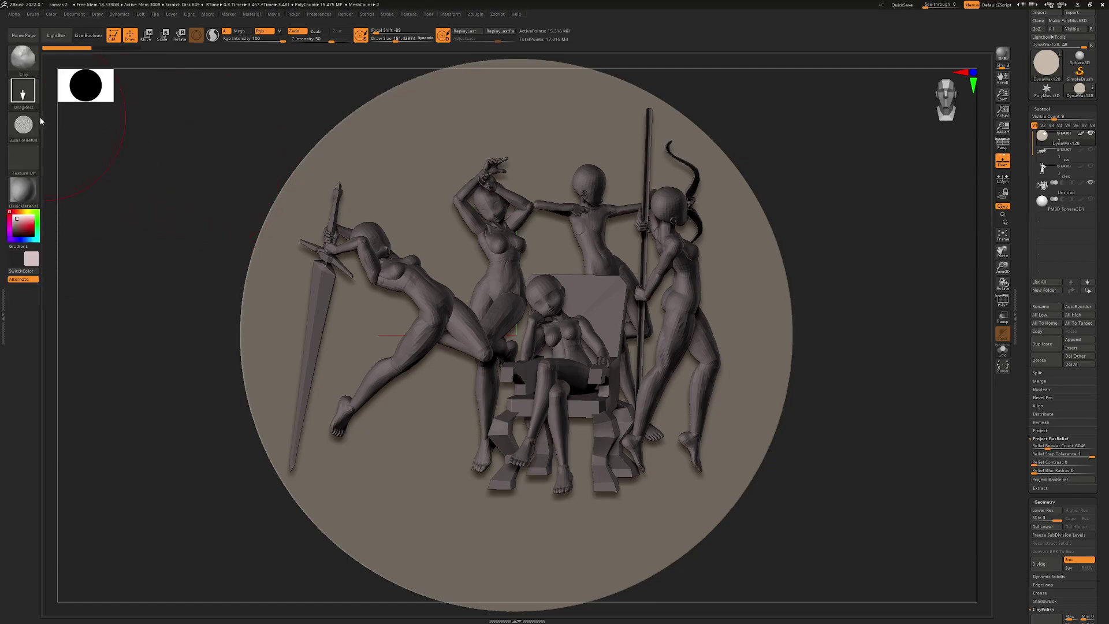
pyautogui.moveTo(26, 131)
pyautogui.click(1092, 199)
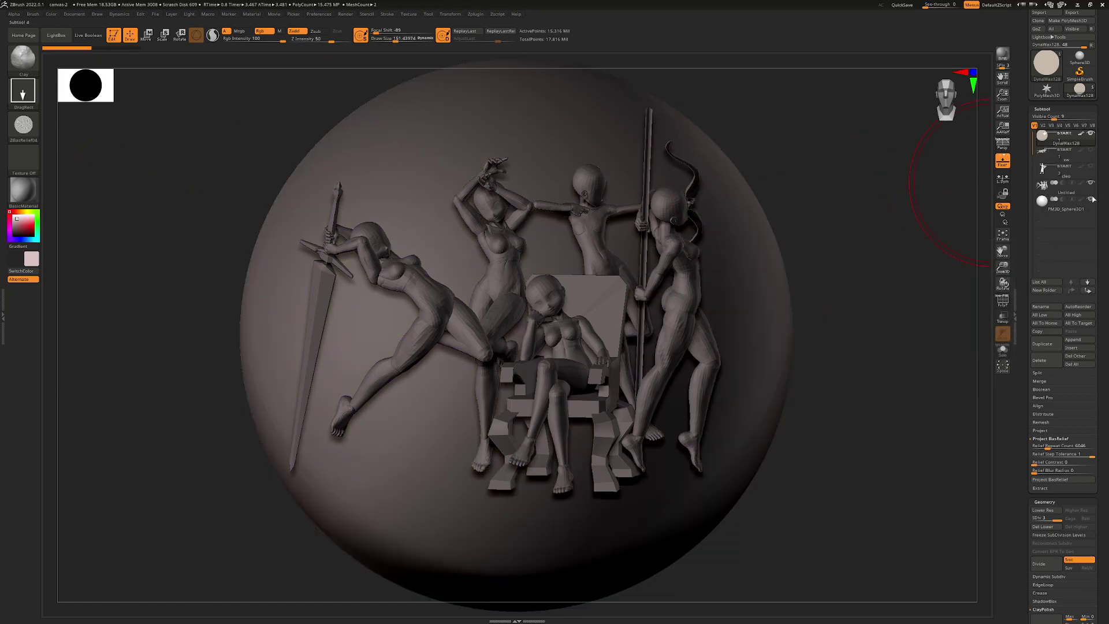
# Select the sphere, stamp the relief alpha onto its centre, then undo the stamp
pyautogui.click(1063, 206)
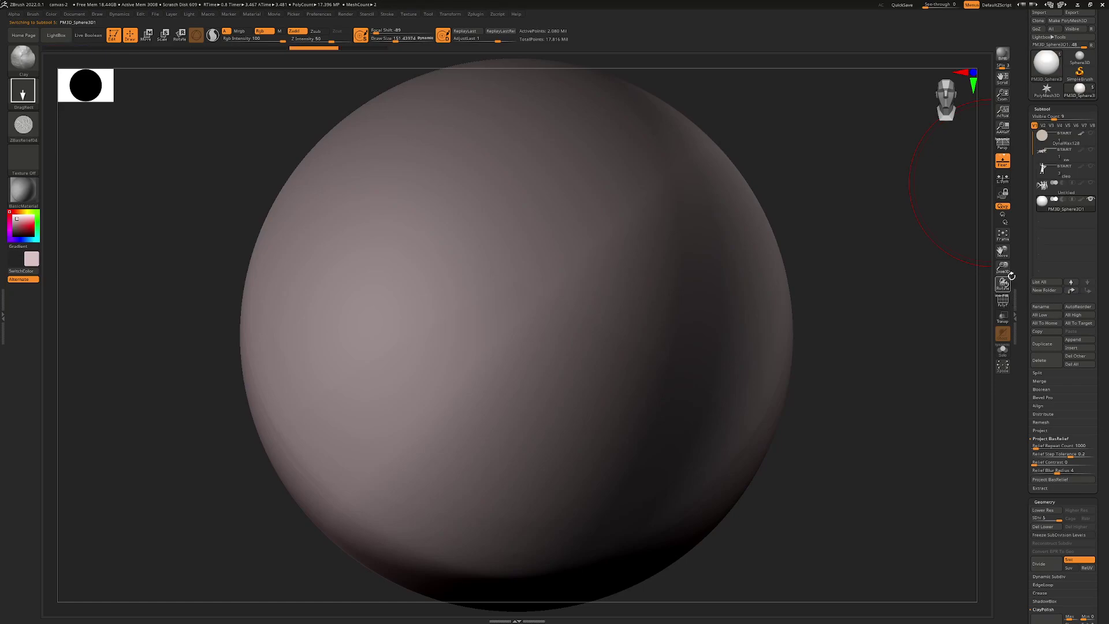
pyautogui.moveTo(1002, 268); pyautogui.dragTo(948, 277)
pyautogui.press('shift')
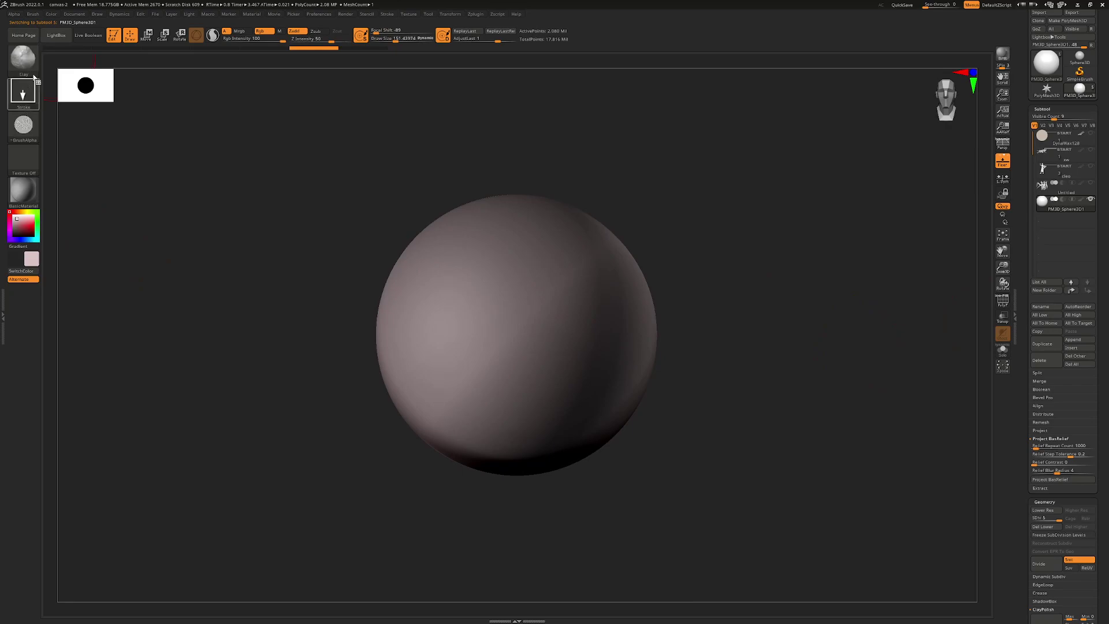
pyautogui.moveTo(21, 135)
pyautogui.moveTo(522, 332)
pyautogui.mouseDown()
pyautogui.moveTo(572, 244)
pyautogui.moveTo(535, 158)
pyautogui.moveTo(532, 111)
pyautogui.moveTo(808, 323)
pyautogui.moveTo(787, 275)
pyautogui.moveTo(820, 285)
pyautogui.moveTo(832, 306)
pyautogui.moveTo(824, 336)
pyautogui.moveTo(813, 349)
pyautogui.moveTo(790, 344)
pyautogui.moveTo(829, 314)
pyautogui.moveTo(816, 305)
pyautogui.moveTo(820, 324)
pyautogui.moveTo(807, 324)
pyautogui.moveTo(815, 314)
pyautogui.moveTo(787, 339)
pyautogui.mouseUp()
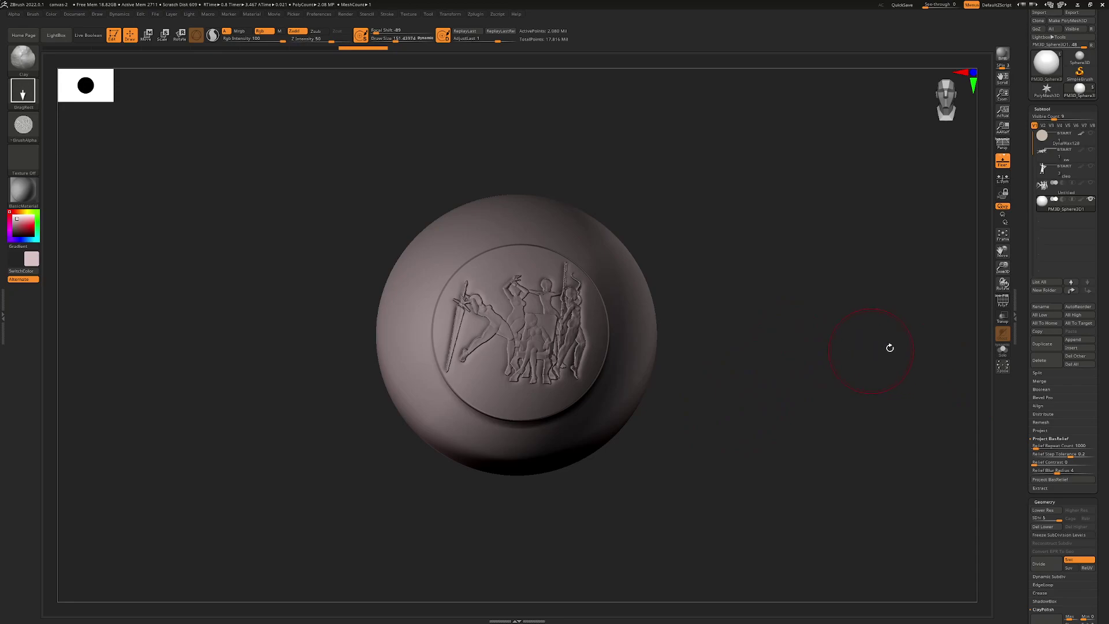
pyautogui.hotkey('ctrl', 'z')
pyautogui.moveTo(825, 307)
pyautogui.mouseDown()
pyautogui.moveTo(861, 299)
pyautogui.moveTo(817, 304)
pyautogui.mouseUp()
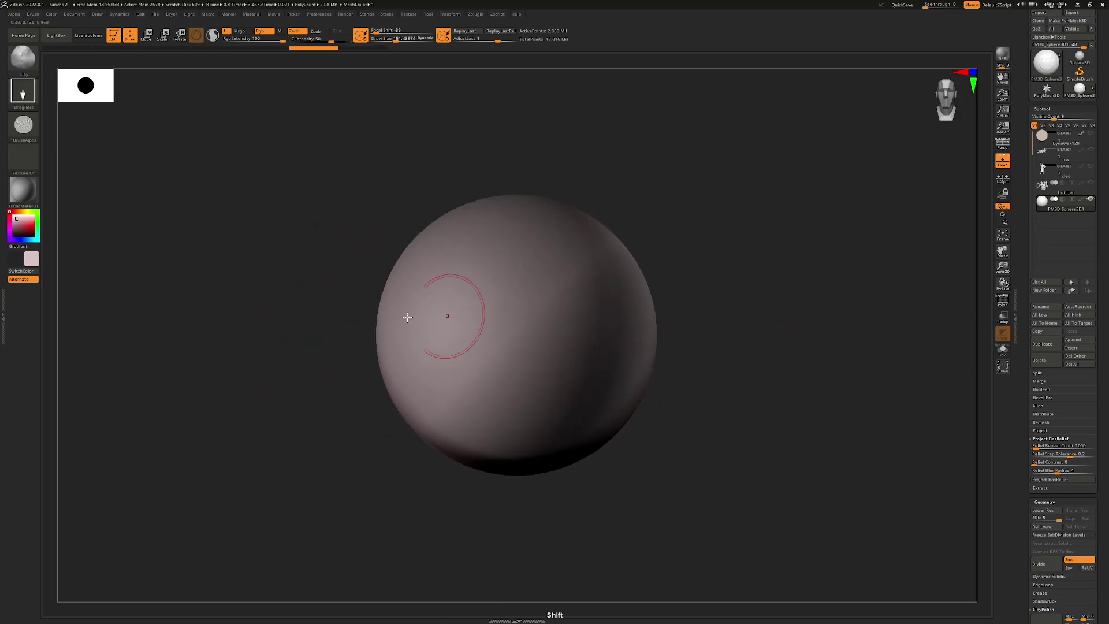
# Show the figure subtool again and browse the list of available alphas
pyautogui.click(1090, 183)
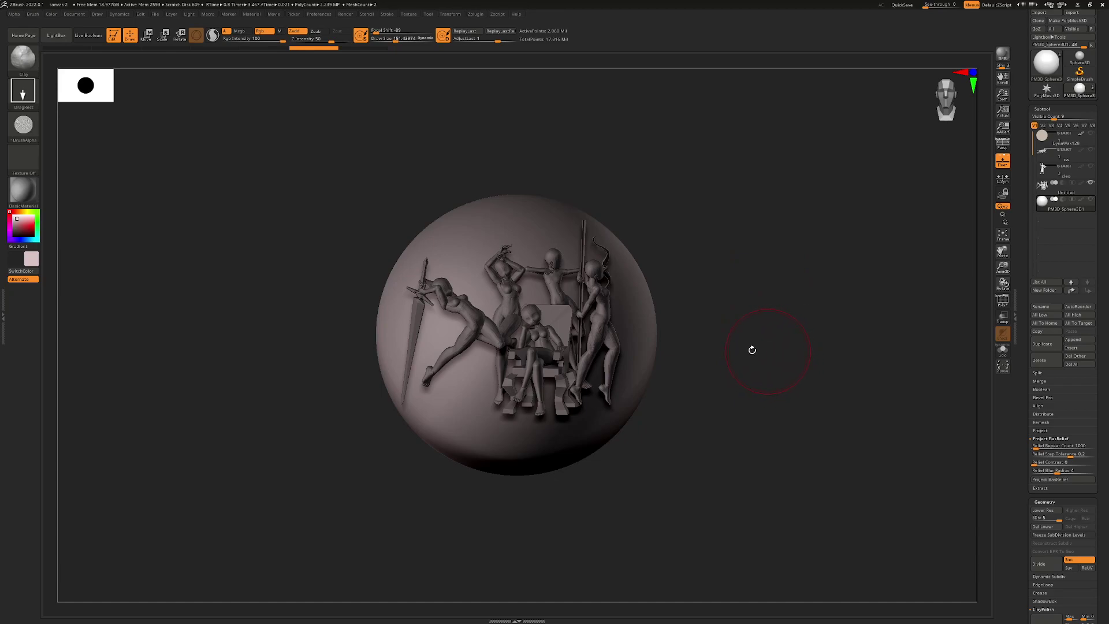
pyautogui.click(23, 93)
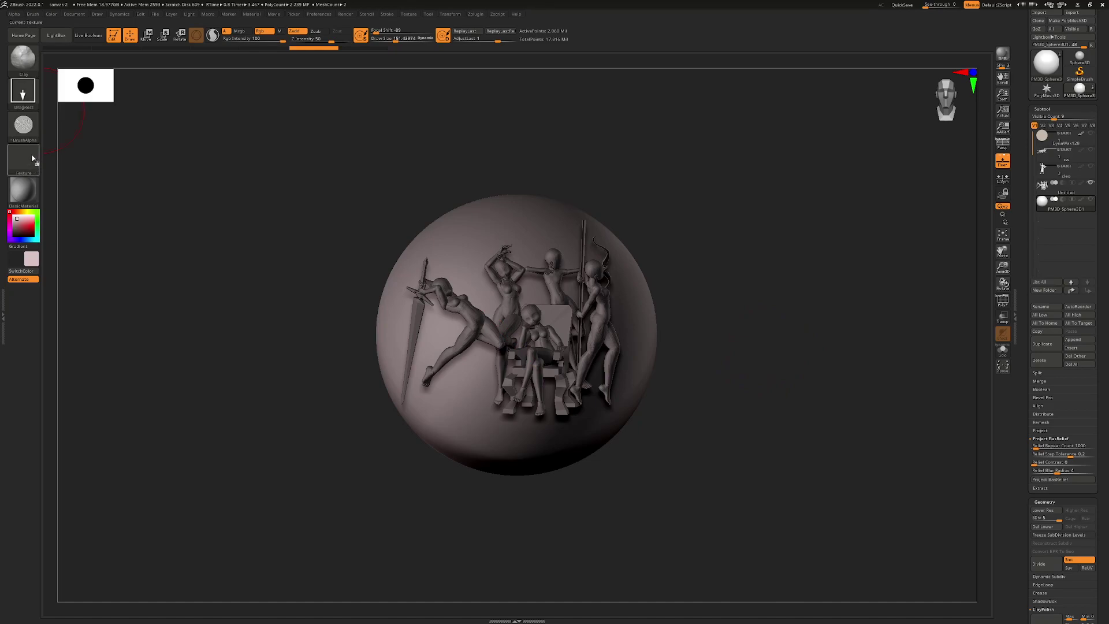
pyautogui.click(23, 124)
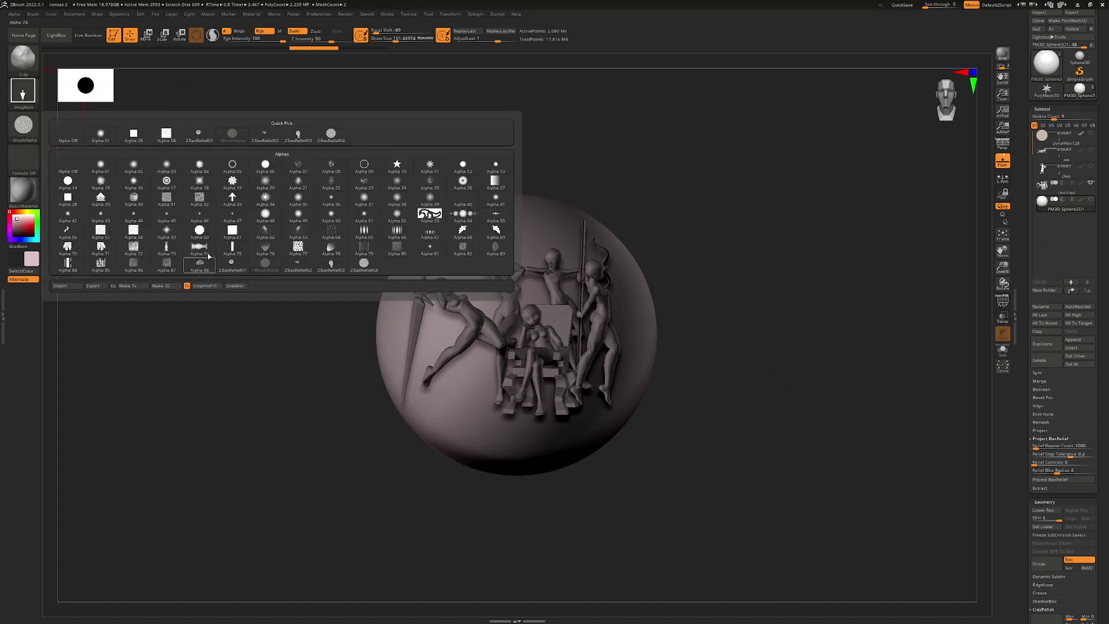
pyautogui.moveTo(197, 251)
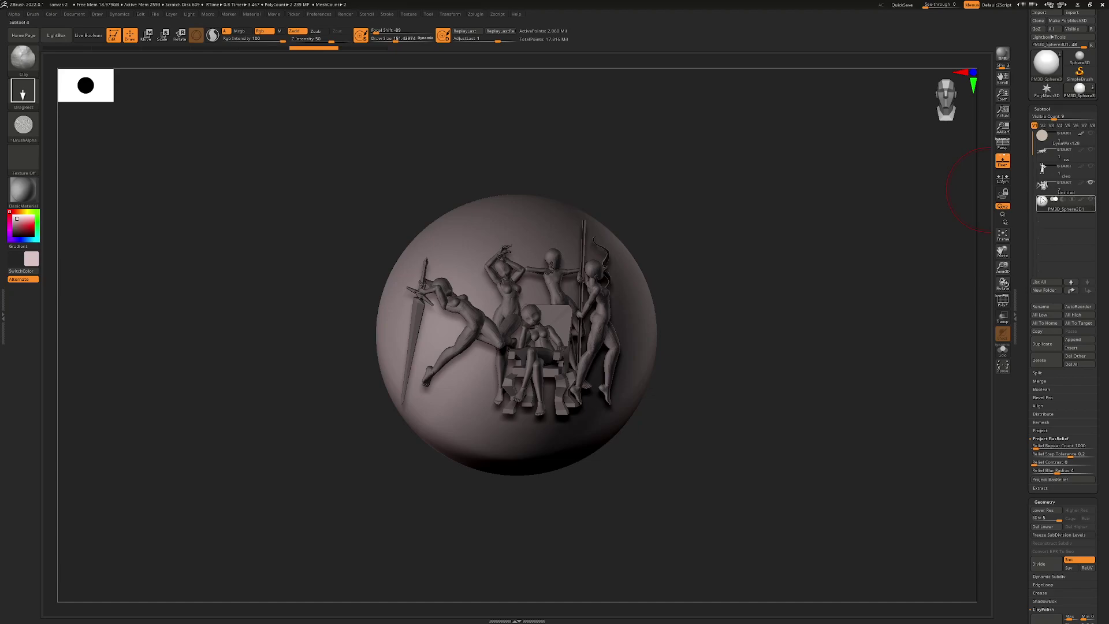
# Select and frame the figure group, then use Make BasRelief to create its alpha
pyautogui.click(1043, 185)
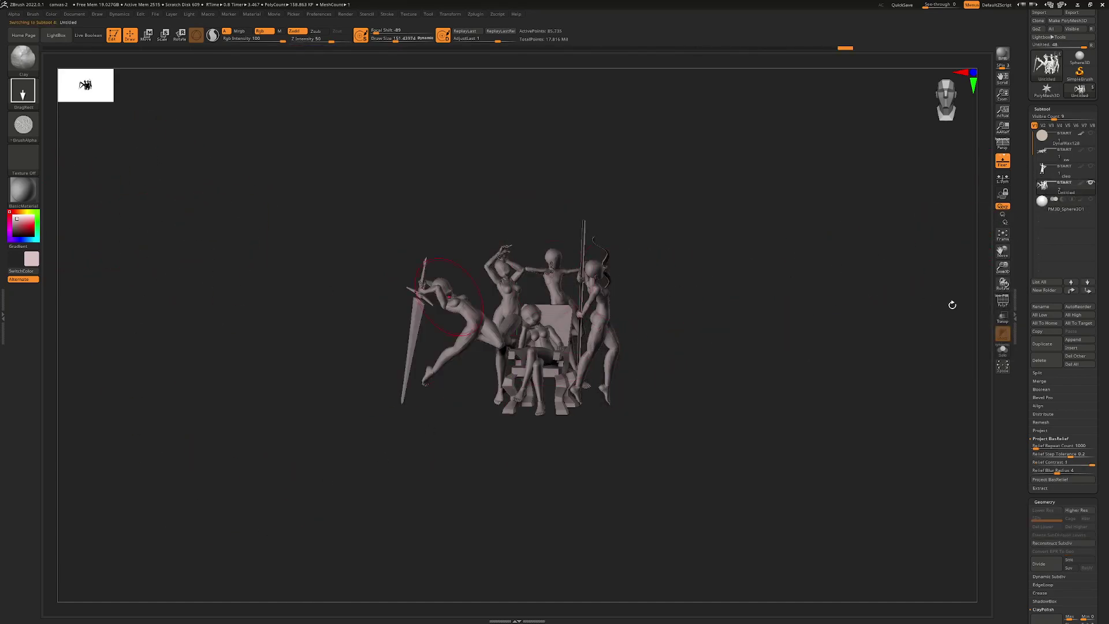
pyautogui.click(1003, 234)
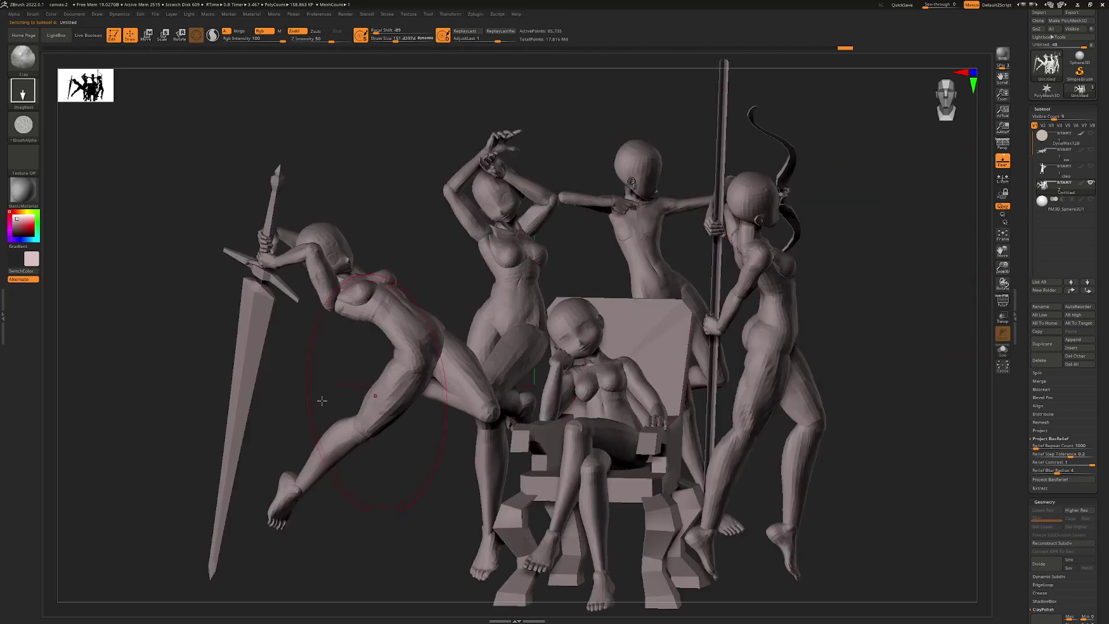
pyautogui.click(15, 14)
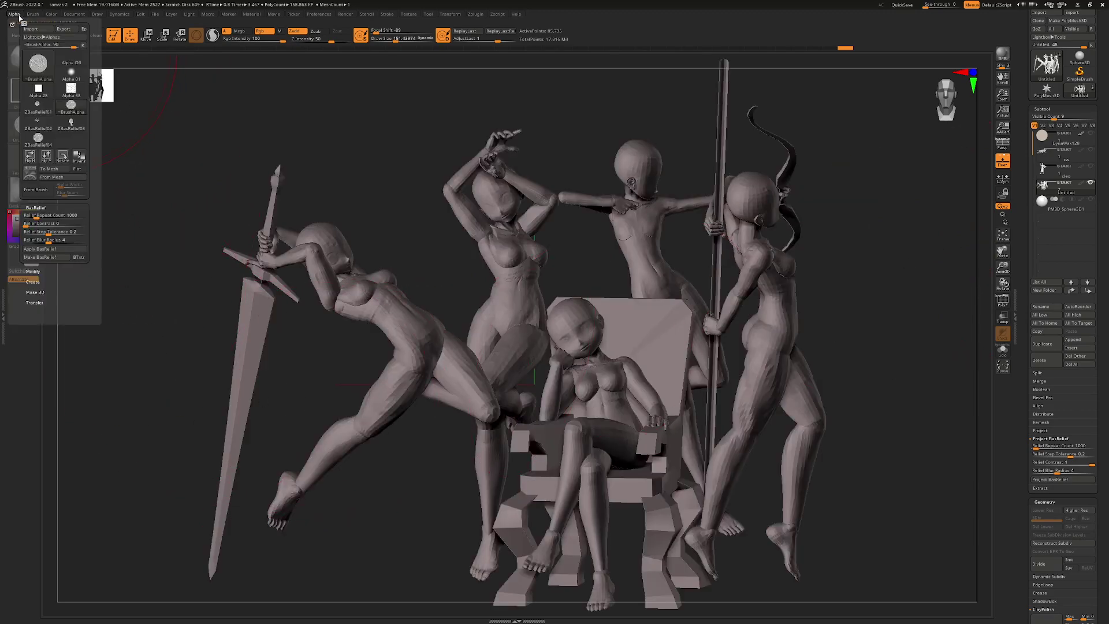
pyautogui.click(52, 258)
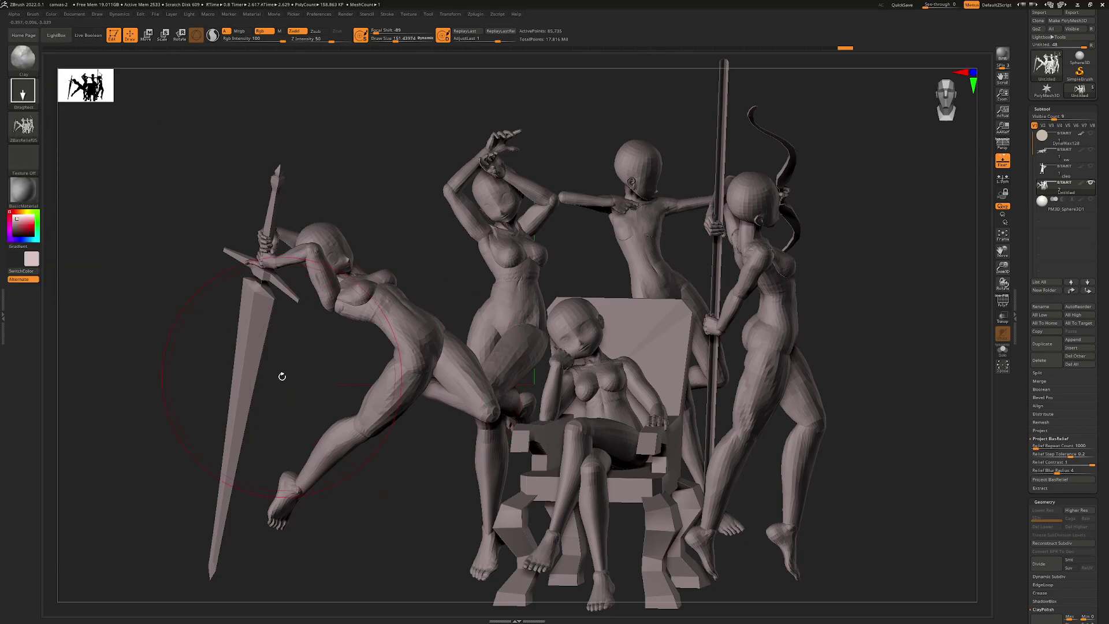
# Show and select the sphere subtool and zoom so the whole sphere is in view
pyautogui.click(1091, 200)
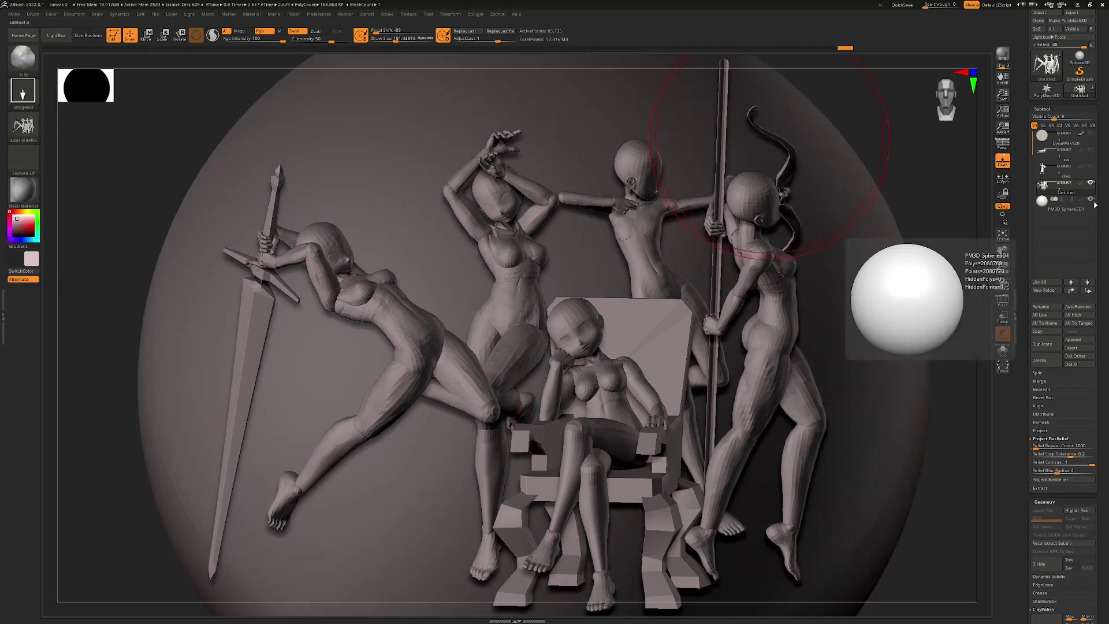
pyautogui.click(1066, 201)
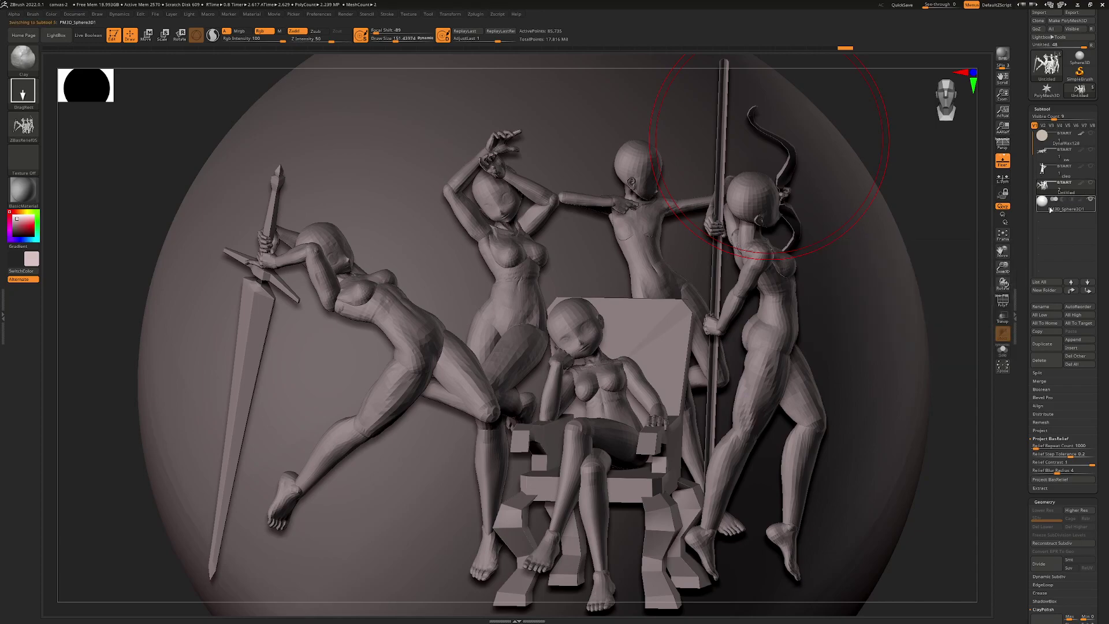
pyautogui.click(1003, 234)
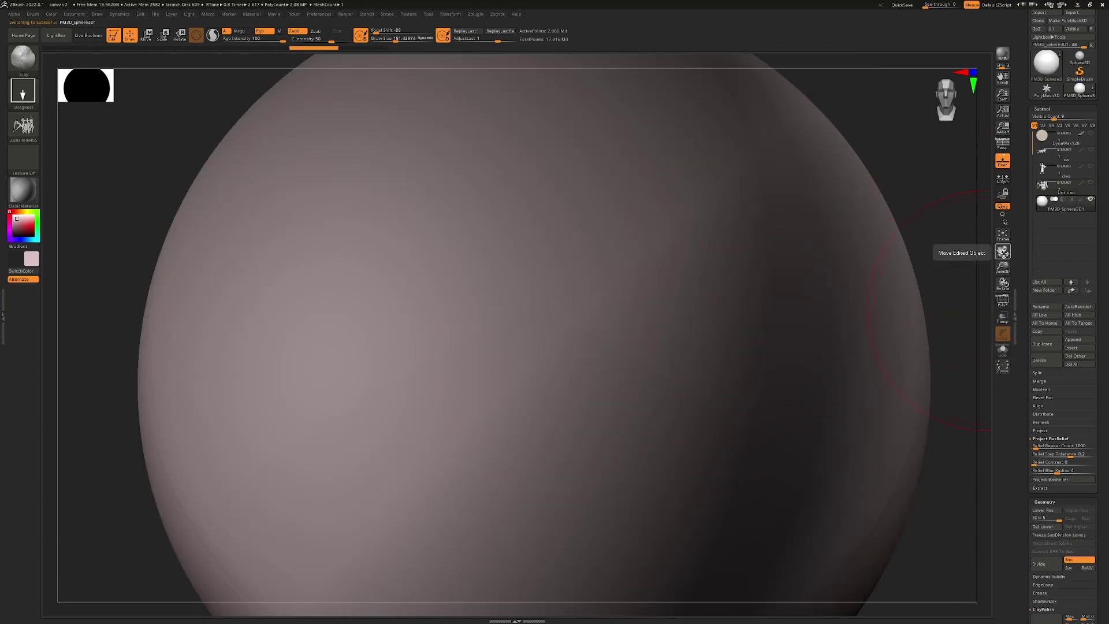
pyautogui.moveTo(1003, 267); pyautogui.dragTo(997, 219)
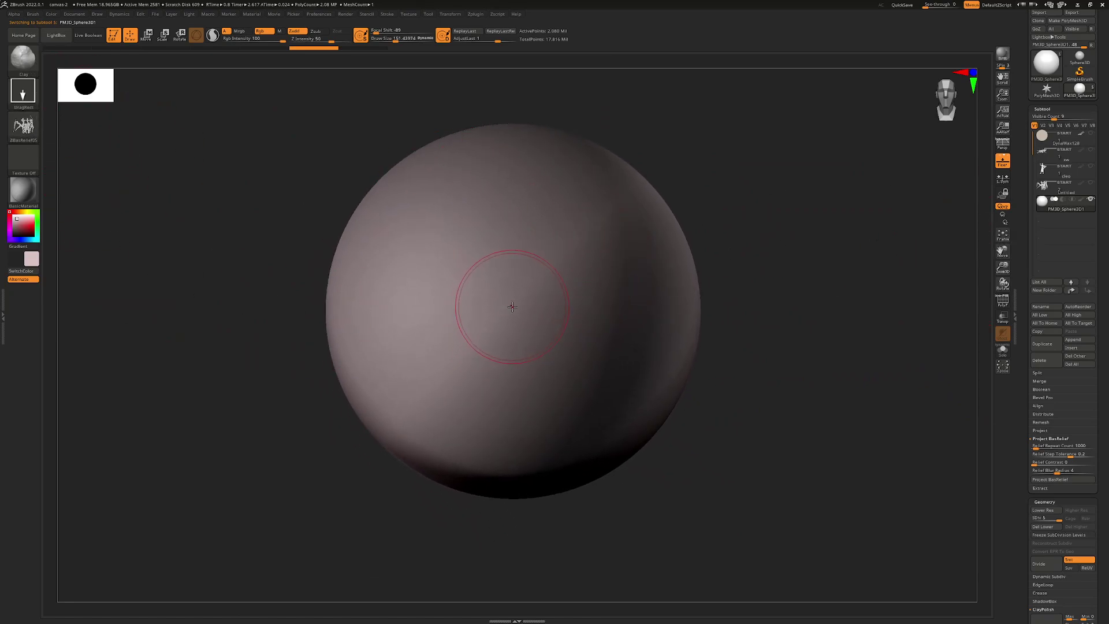
# Drag the figure-group relief alpha onto the sphere's front and orbit to inspect it
pyautogui.moveTo(508, 304); pyautogui.dragTo(584, 227)
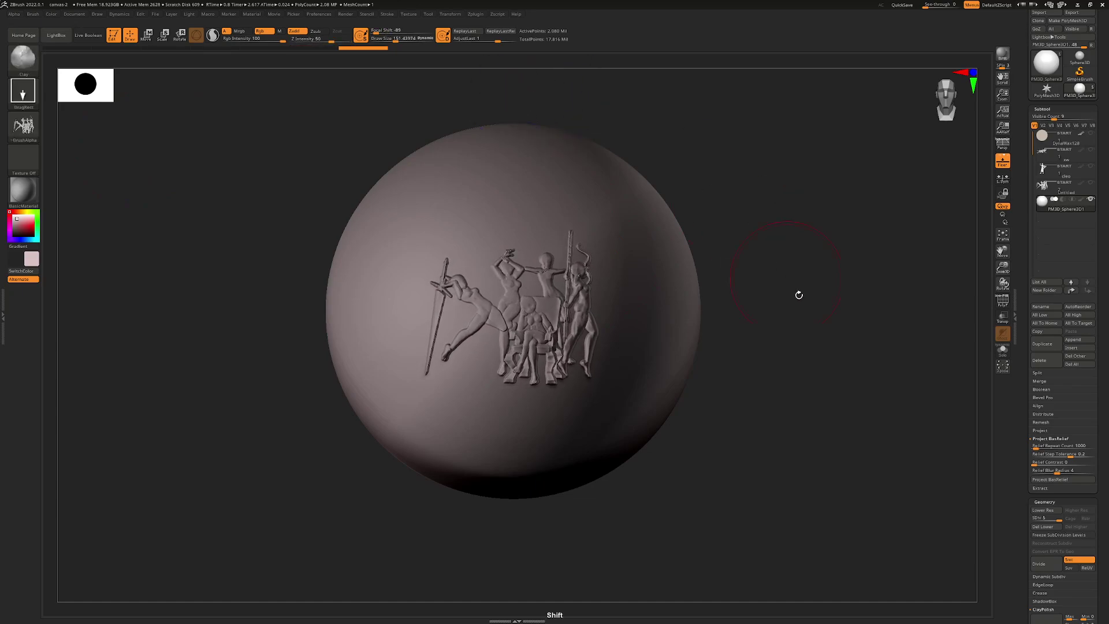
pyautogui.moveTo(805, 304); pyautogui.dragTo(774, 247)
pyautogui.moveTo(1003, 267)
pyautogui.mouseDown()
pyautogui.moveTo(815, 338)
pyautogui.moveTo(837, 369)
pyautogui.moveTo(830, 330)
pyautogui.moveTo(857, 330)
pyautogui.moveTo(818, 349)
pyautogui.moveTo(849, 310)
pyautogui.moveTo(832, 297)
pyautogui.moveTo(855, 325)
pyautogui.moveTo(810, 342)
pyautogui.moveTo(832, 305)
pyautogui.moveTo(800, 309)
pyautogui.moveTo(795, 364)
pyautogui.moveTo(790, 331)
pyautogui.moveTo(770, 354)
pyautogui.moveTo(815, 319)
pyautogui.moveTo(790, 322)
pyautogui.moveTo(765, 268)
pyautogui.moveTo(761, 394)
pyautogui.mouseUp()
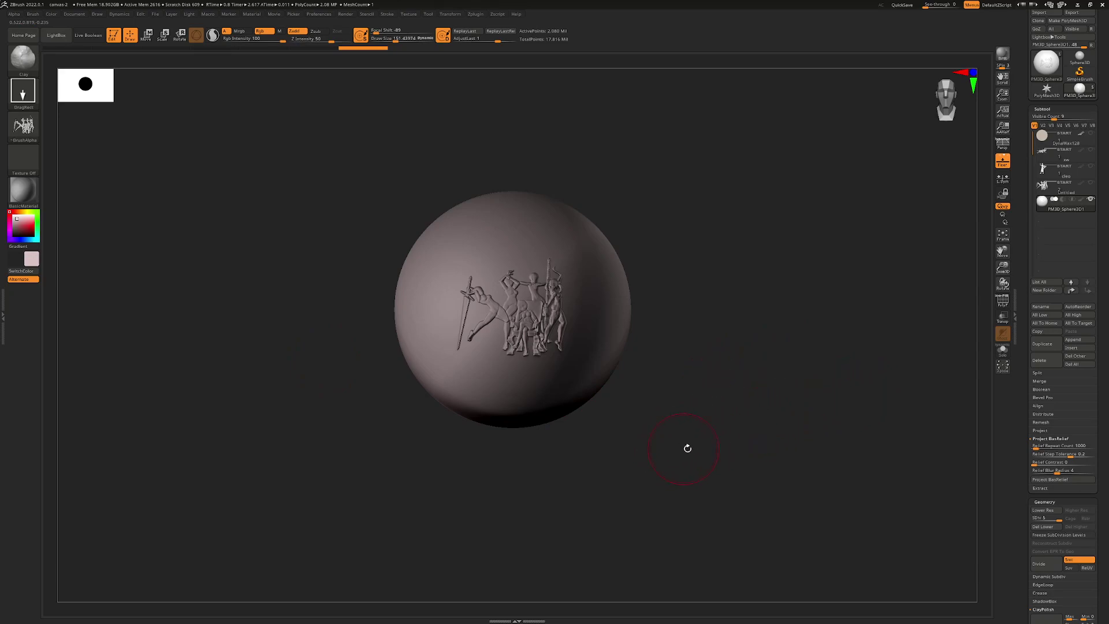
pyautogui.moveTo(628, 454); pyautogui.dragTo(820, 401)
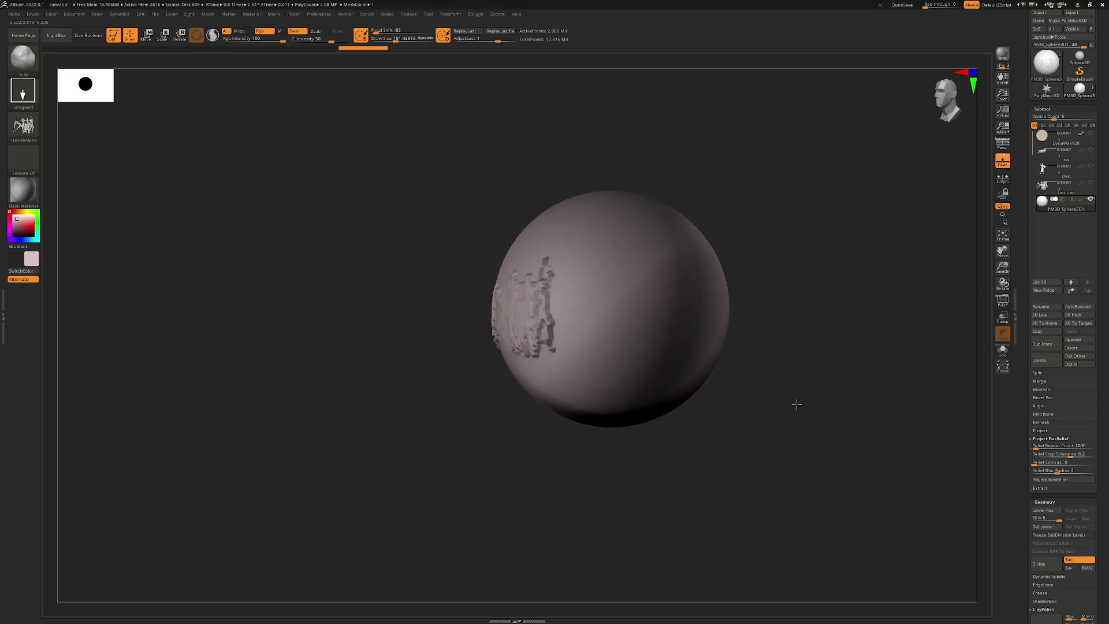
pyautogui.moveTo(798, 404)
pyautogui.keyDown('shift'); pyautogui.mouseDown()
pyautogui.moveTo(817, 404)
pyautogui.moveTo(797, 414)
pyautogui.mouseUp(); pyautogui.keyUp('shift')
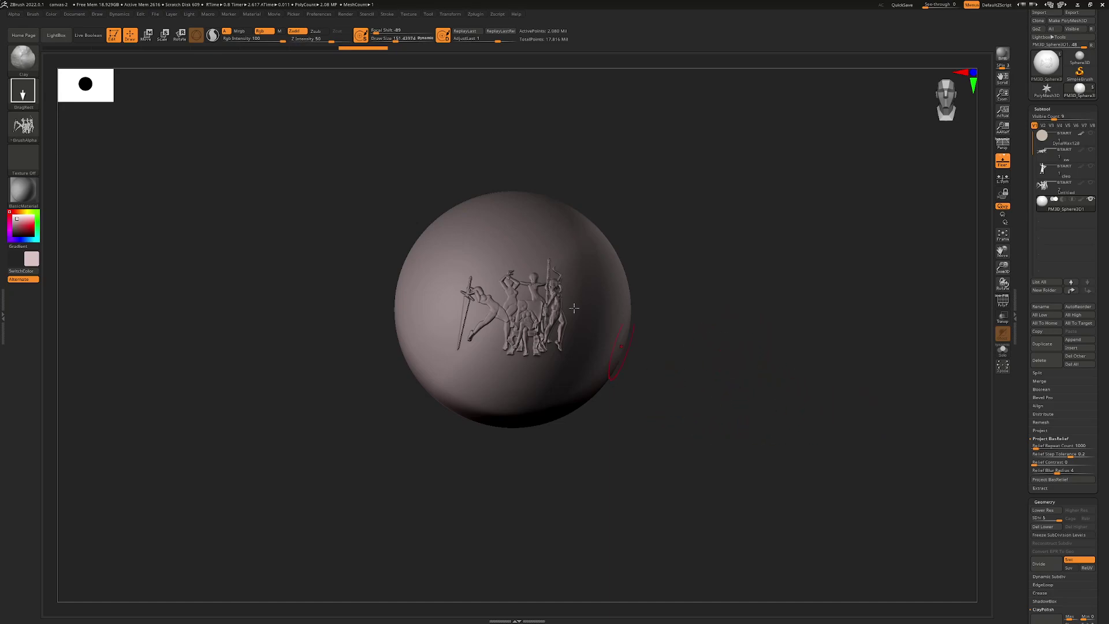
# Minimize ZBrush, DesignDoll, Blender and the browser to reveal the desktop
pyautogui.click(1075, 6)
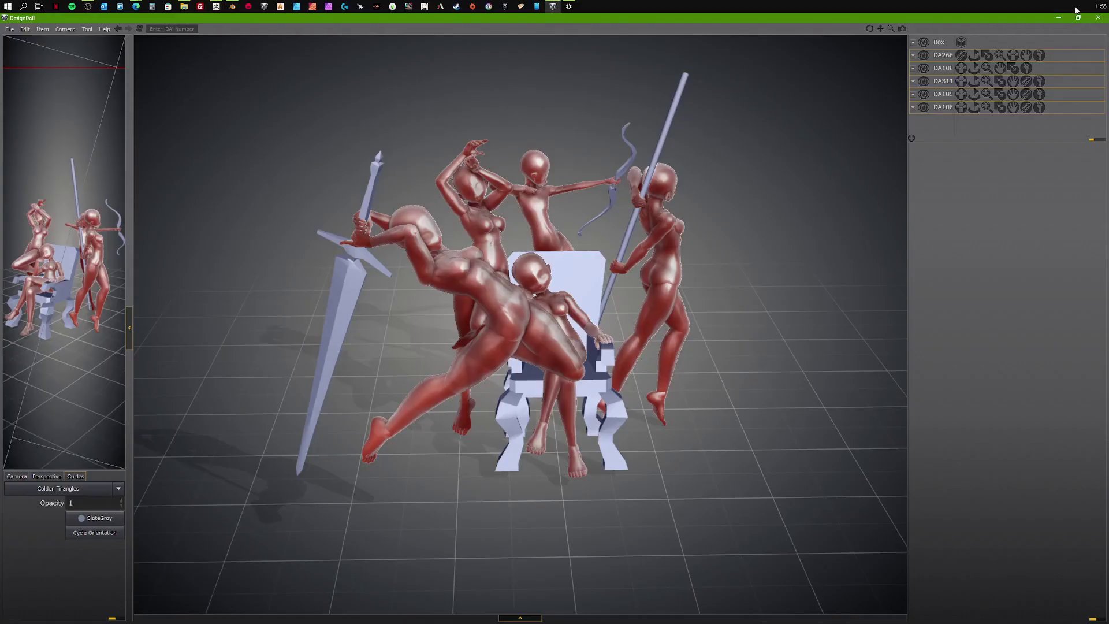
pyautogui.click(1060, 22)
pyautogui.click(1060, 22)
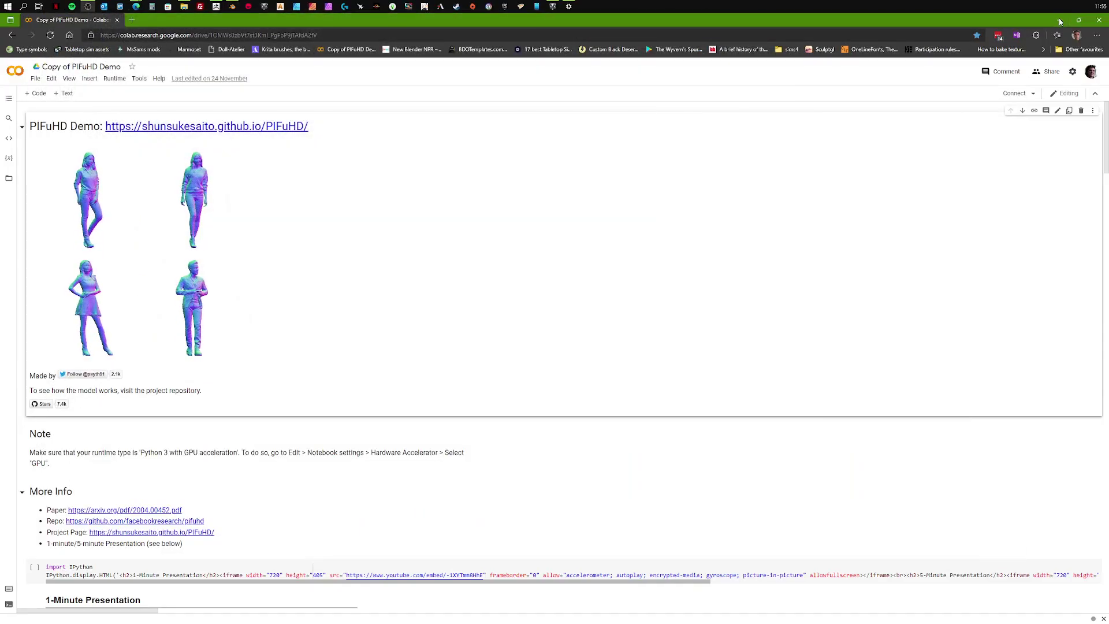
pyautogui.click(1060, 22)
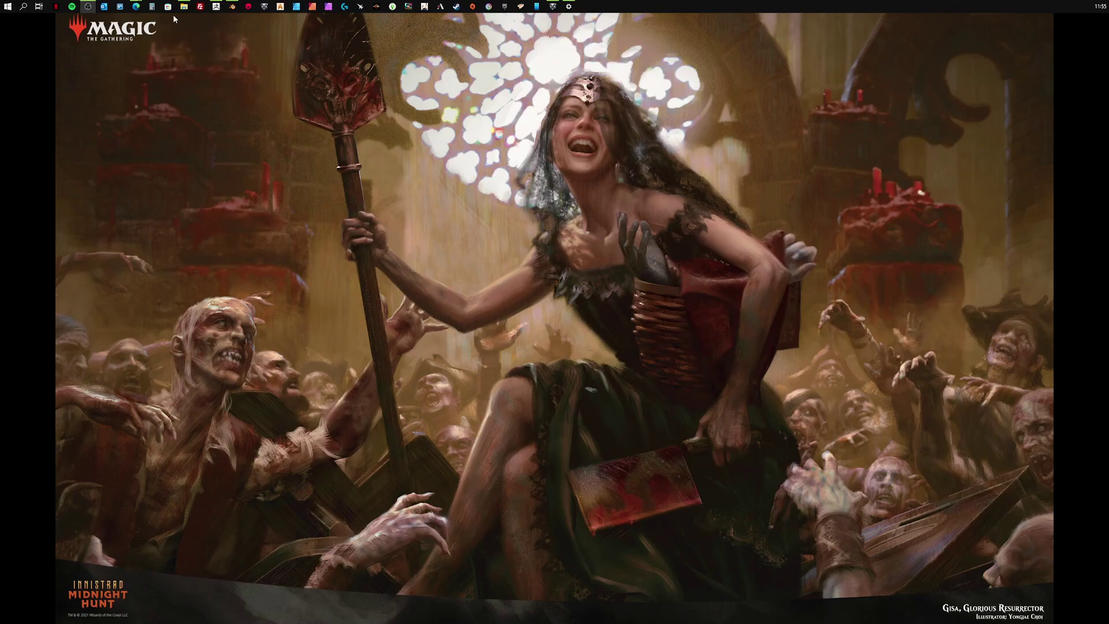
# Bring back the Edge window and search for 'the fairy fellers master'
pyautogui.moveTo(135, 6)
pyautogui.click(199, 46)
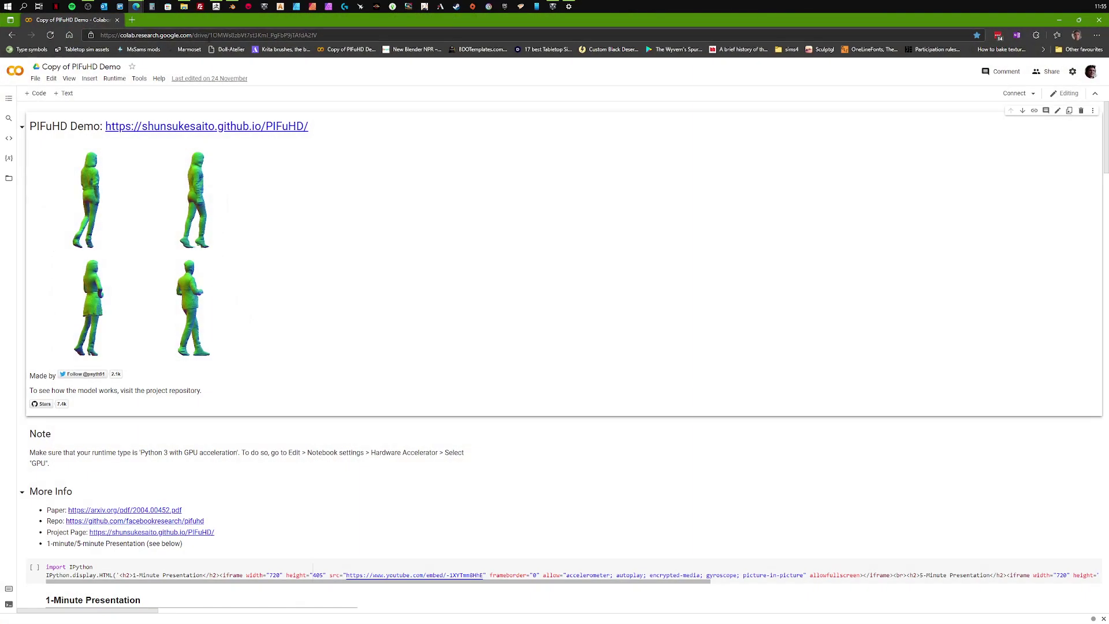
pyautogui.click(256, 37)
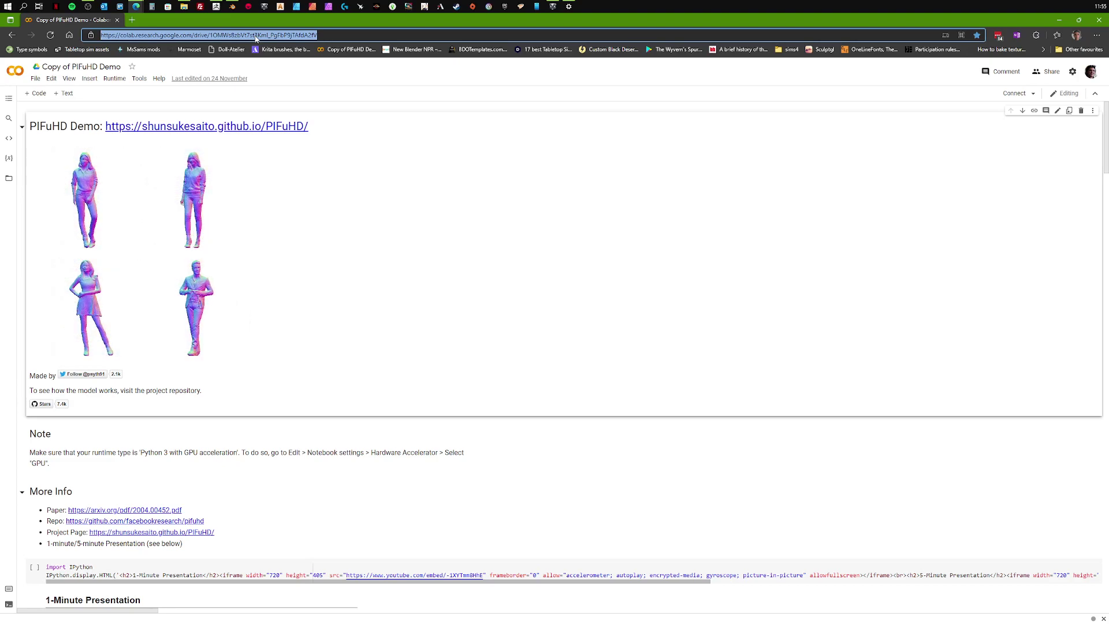
pyautogui.write('the fairy')
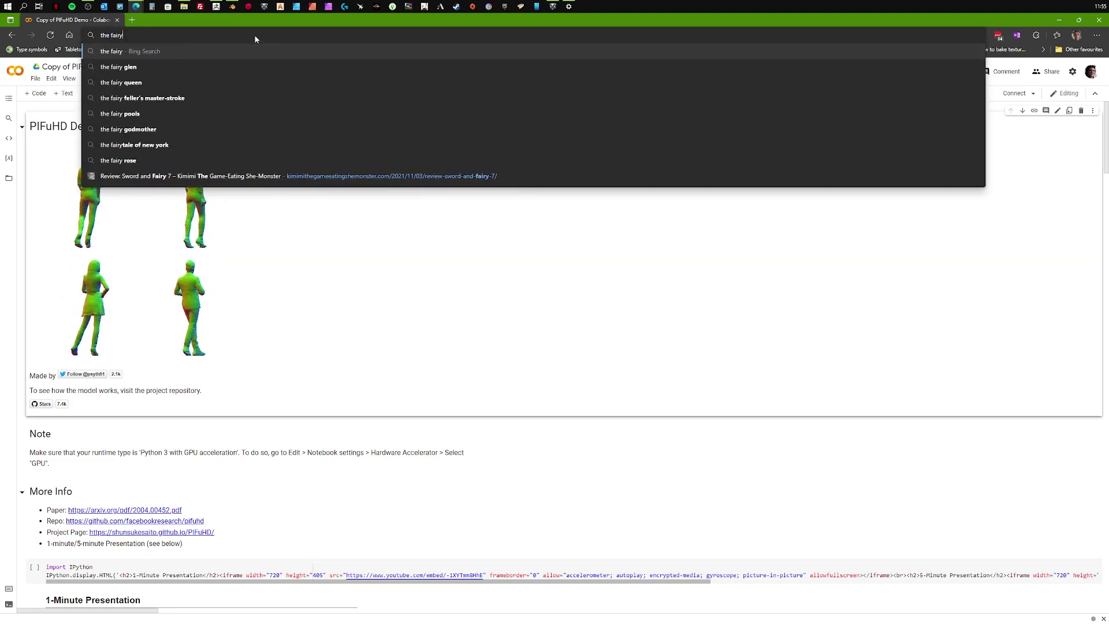
pyautogui.write(' fellers ')
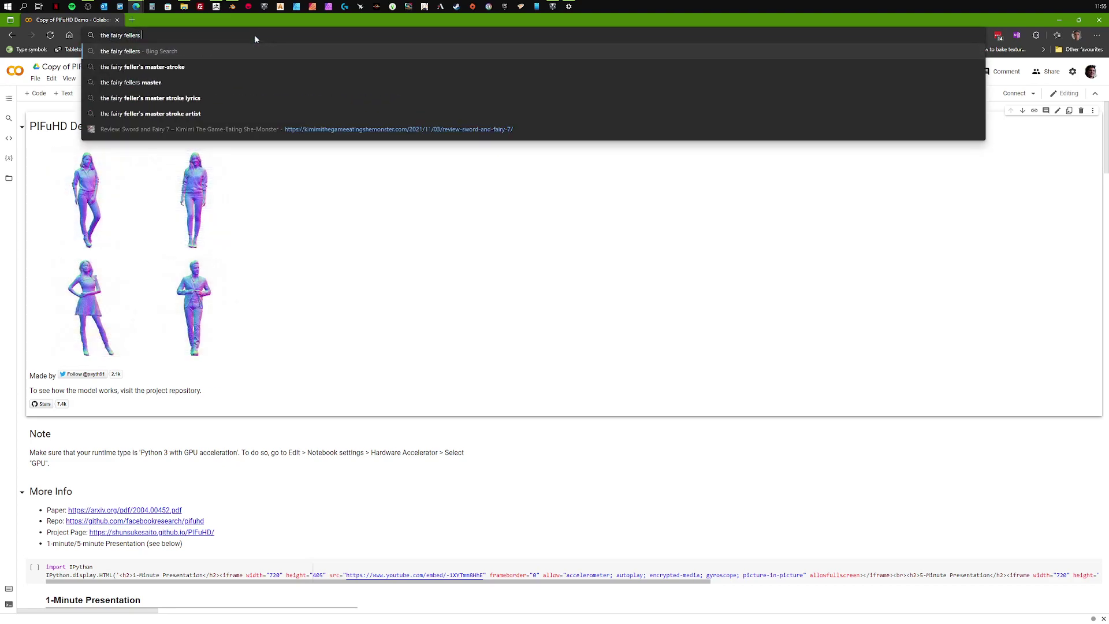
pyautogui.write('master')
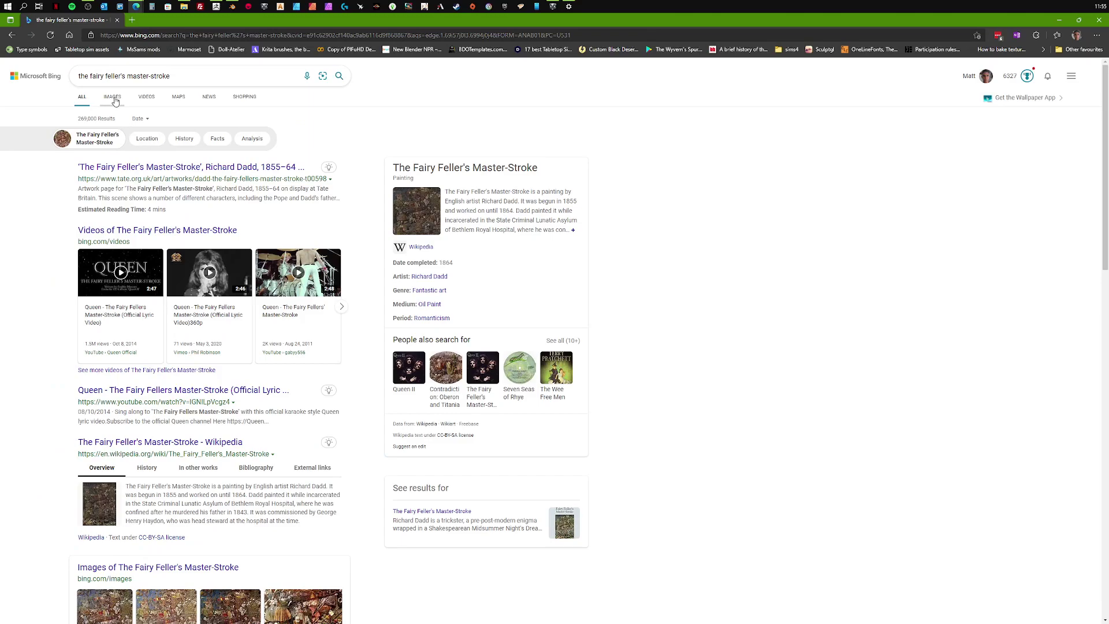
# Open Bing image results for the painting and advance to the next detail image
pyautogui.click(115, 101)
pyautogui.click(490, 208)
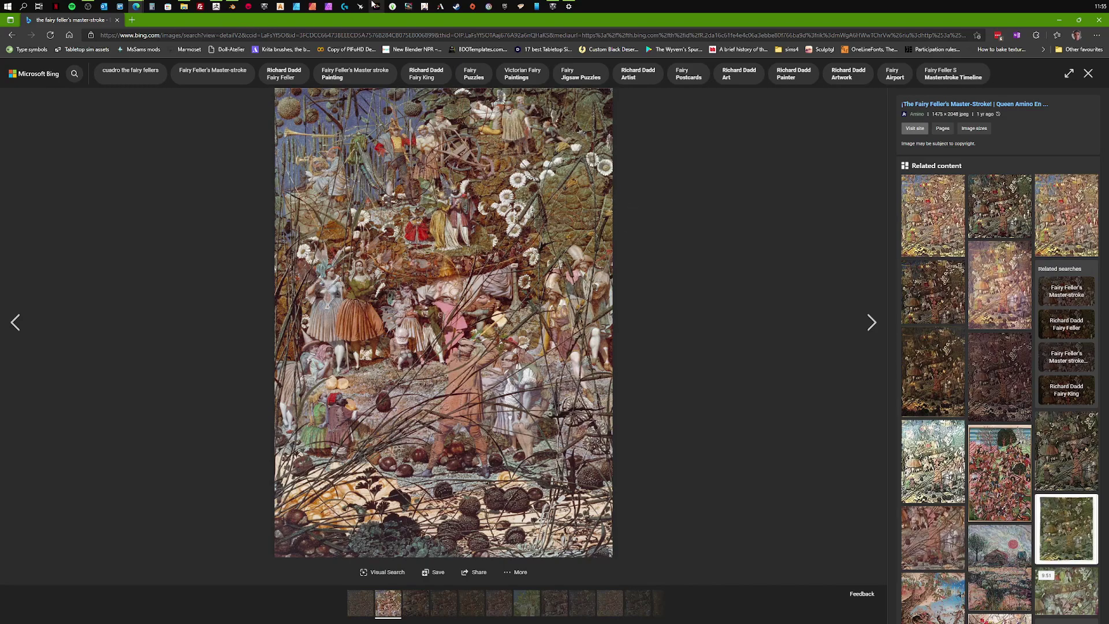
pyautogui.moveTo(205, 13)
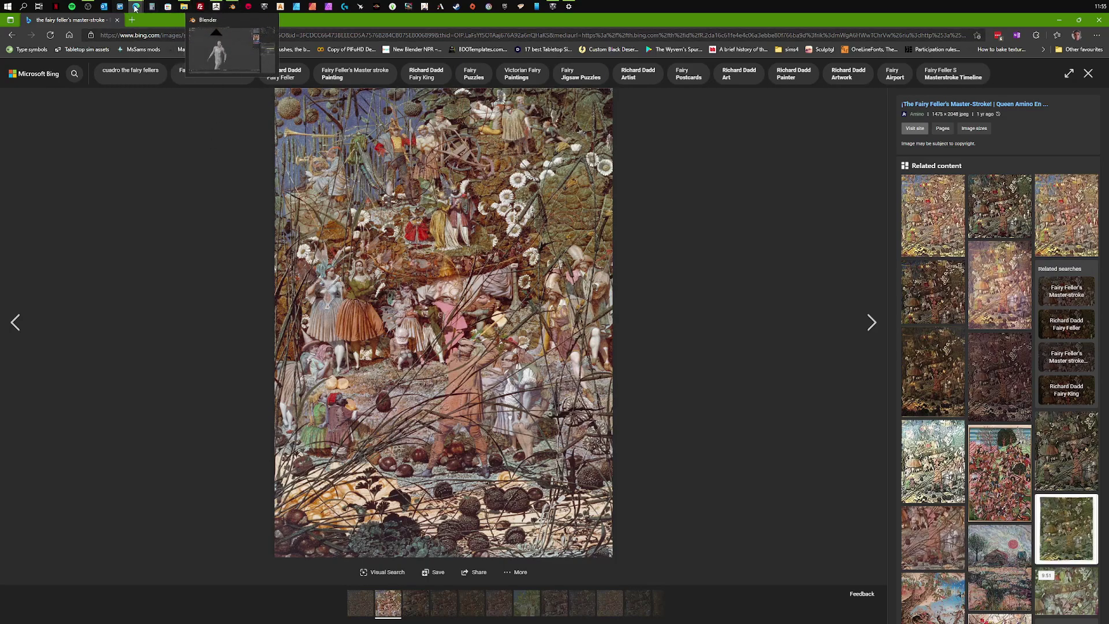
pyautogui.moveTo(135, 8)
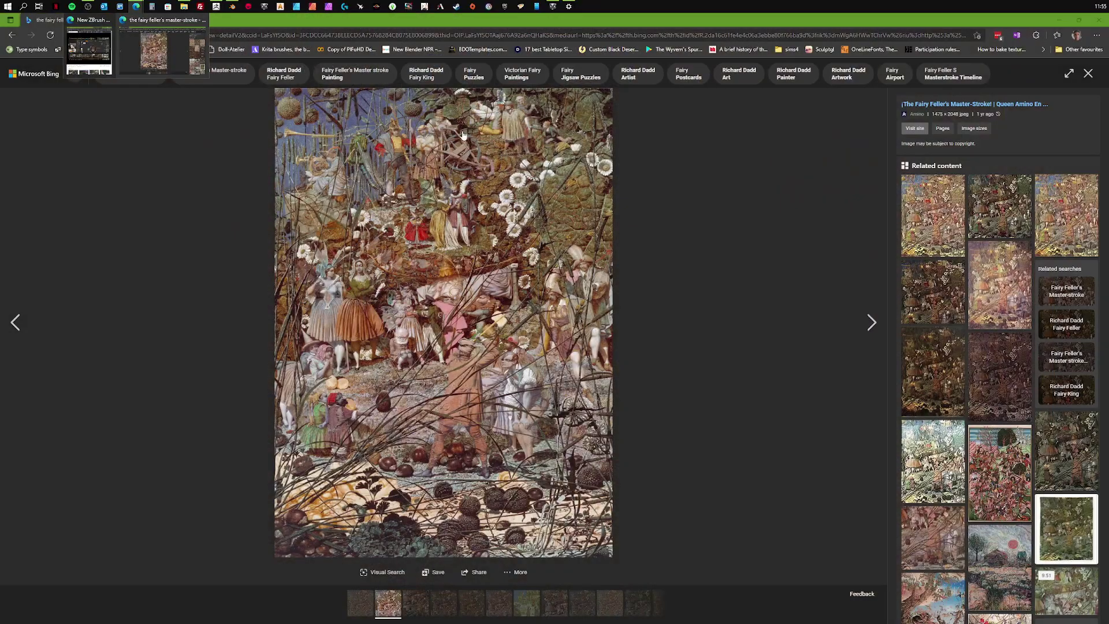
pyautogui.press('Right')
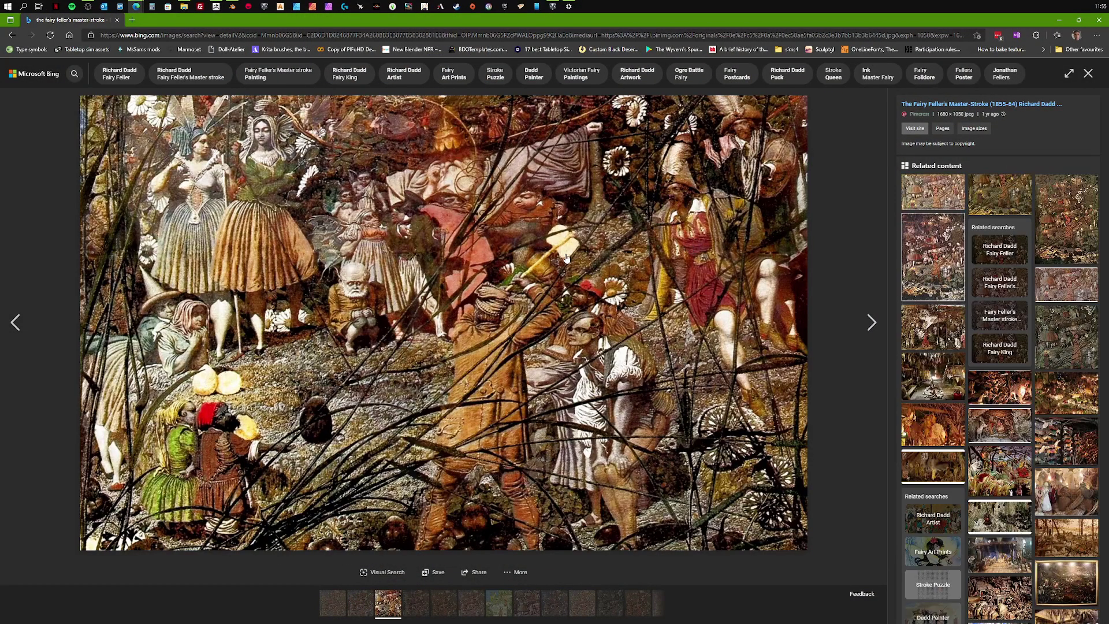